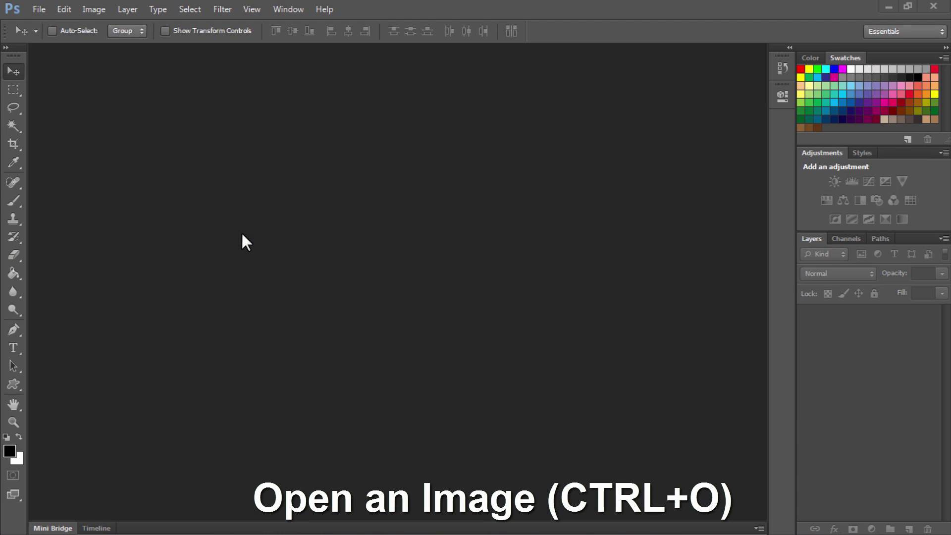
- Open the New York City photo
click(36, 9)
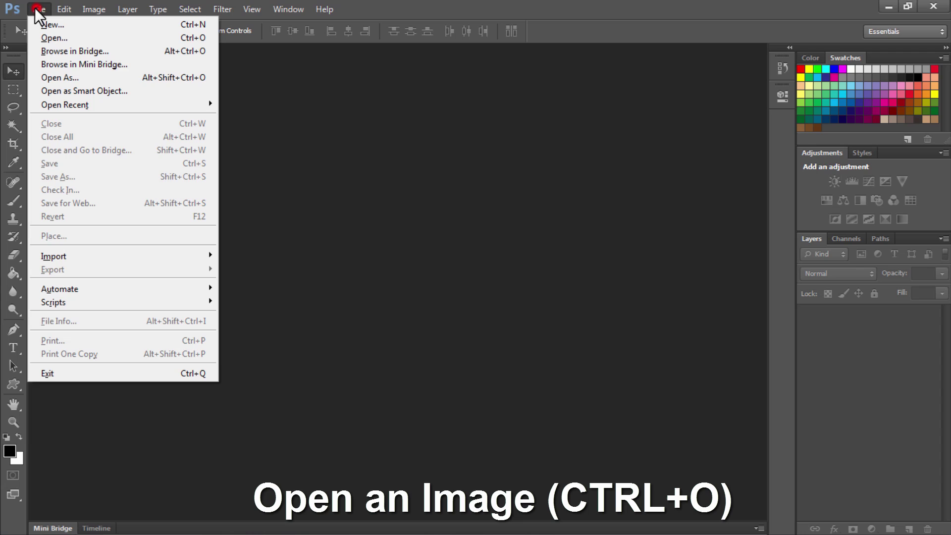
click(56, 37)
click(259, 185)
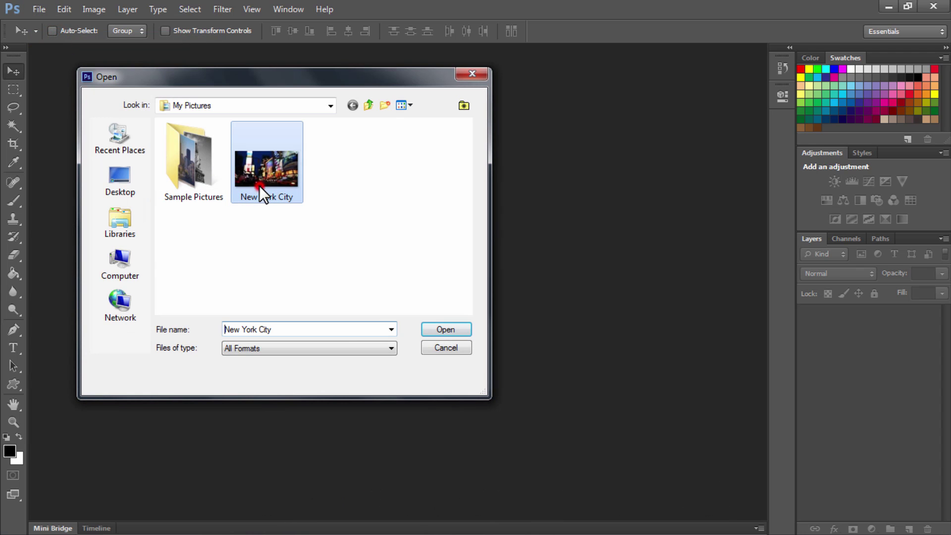
click(445, 329)
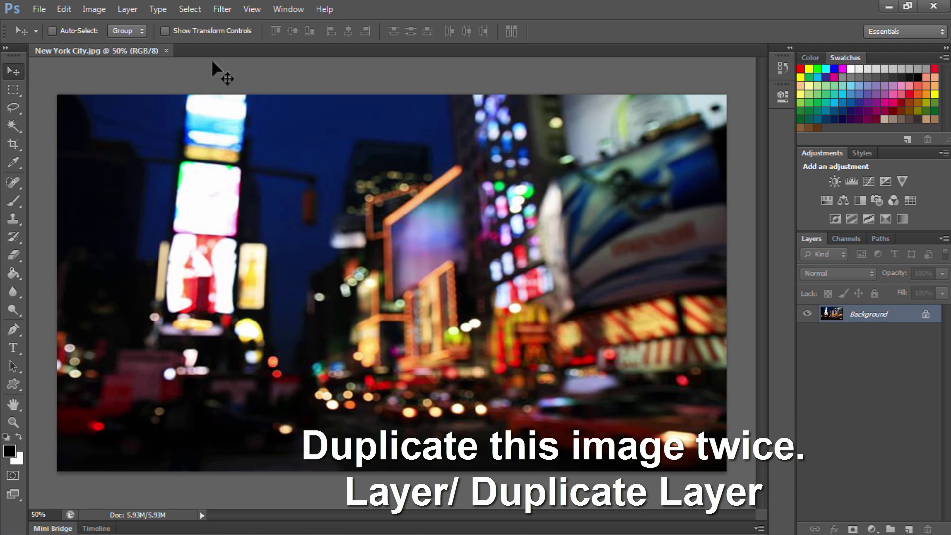
- Duplicate the Background layer twice, creating Background copy and Background copy 2
click(130, 9)
click(144, 38)
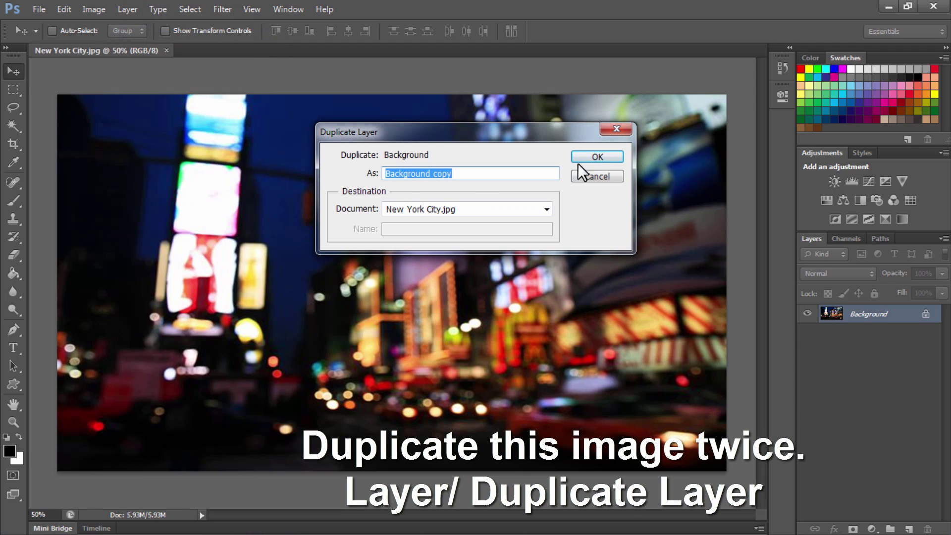
click(598, 156)
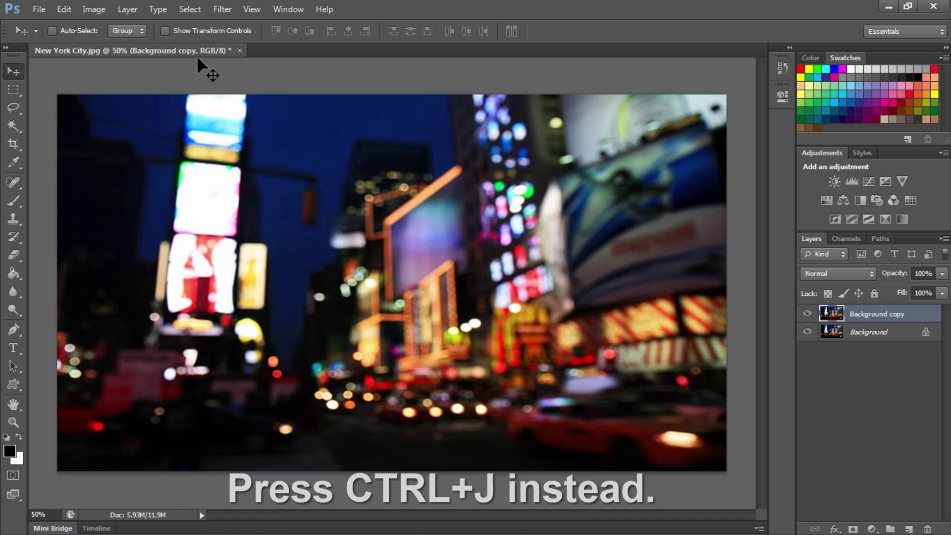
click(132, 13)
click(142, 33)
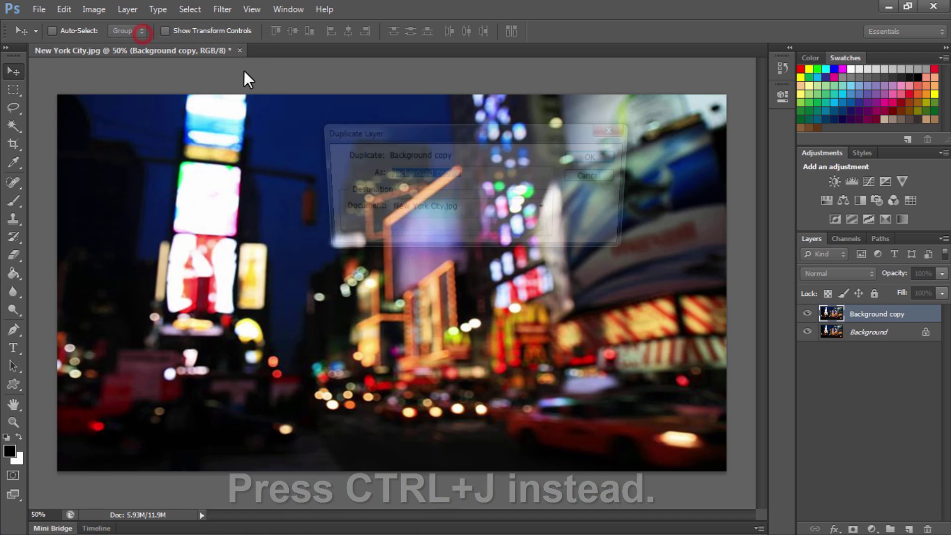
click(614, 156)
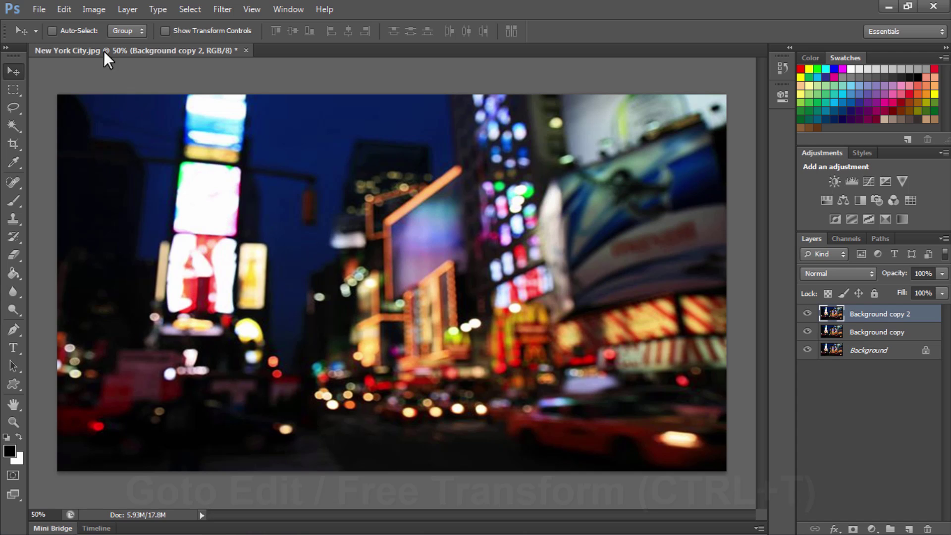
- Free Transform Background copy 2 with a 45° horizontal skew and commit it
click(65, 10)
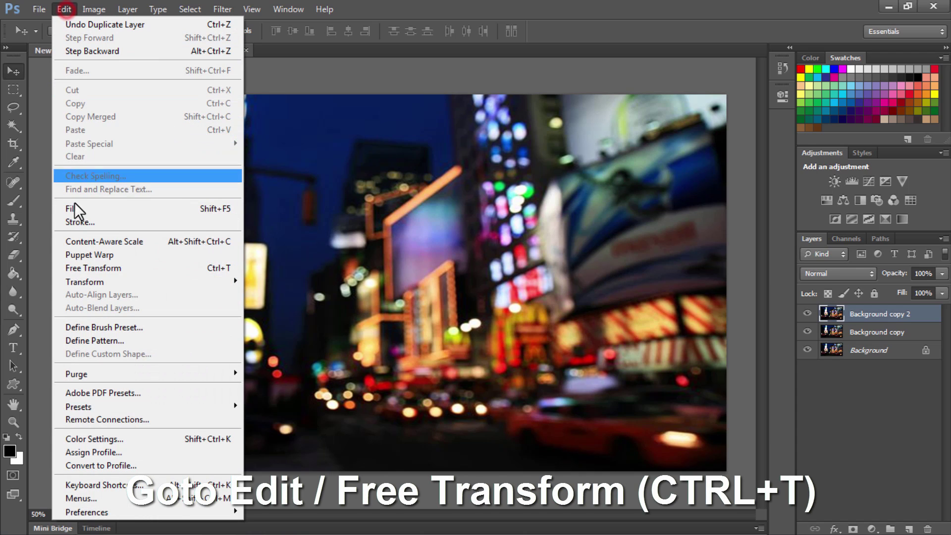
click(90, 269)
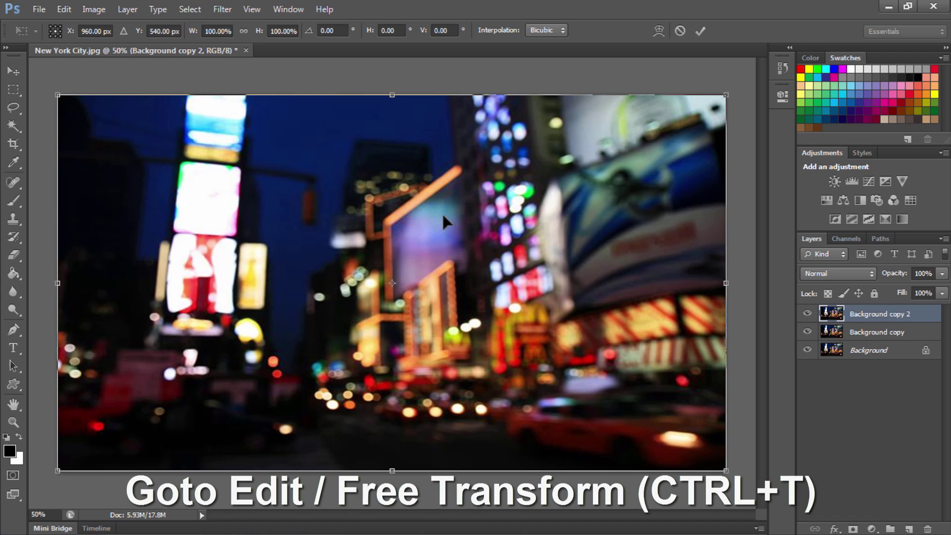
click(385, 31)
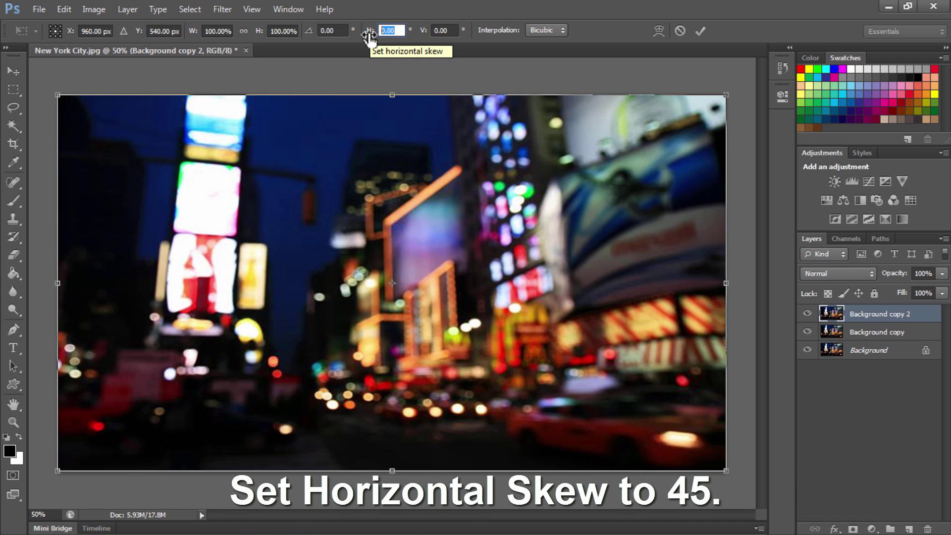
text(45)
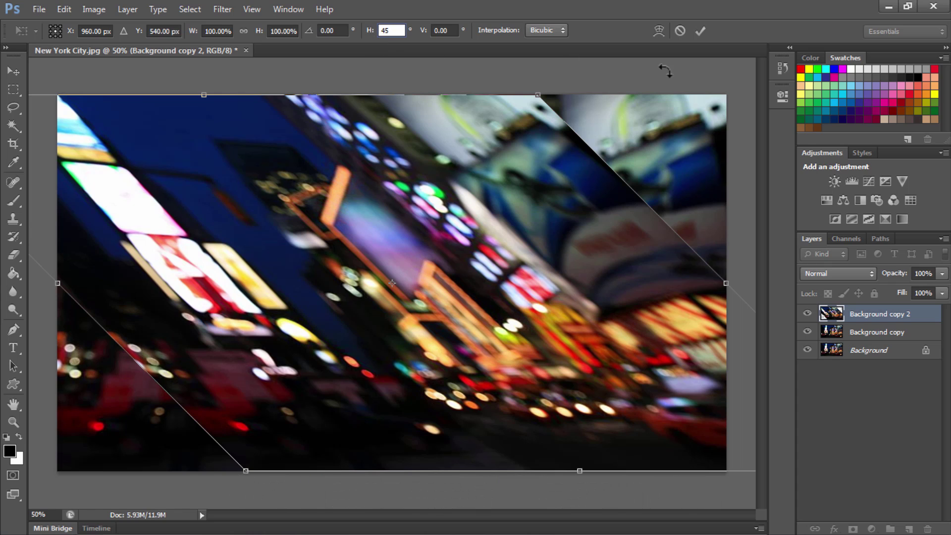
click(698, 32)
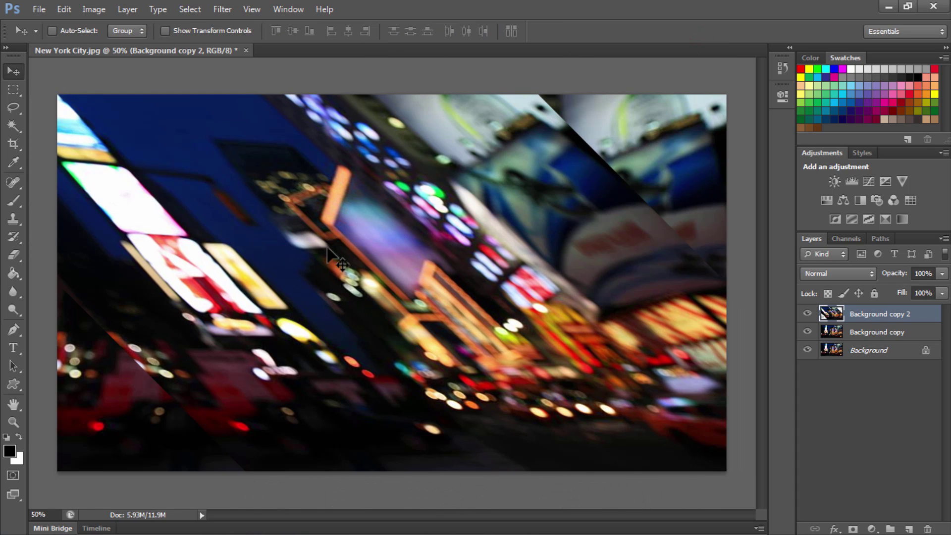
- Apply Pixelate > Mosaic with a 100-square cell size to the skewed layer
click(227, 8)
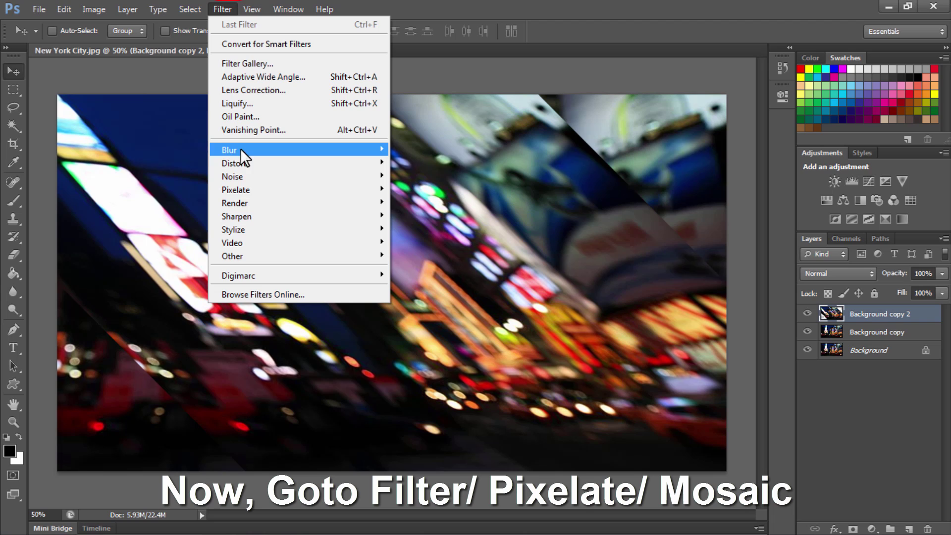
mouse_move(376, 189)
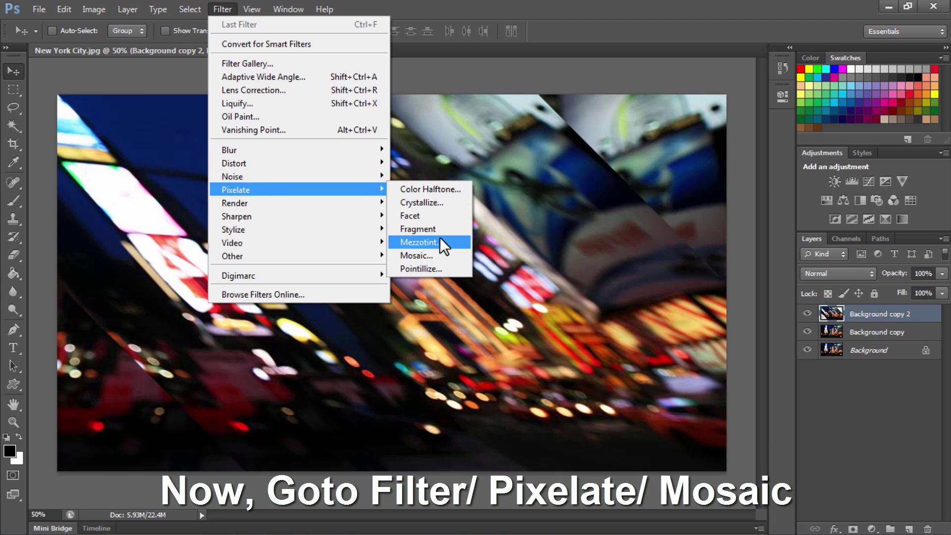
click(439, 254)
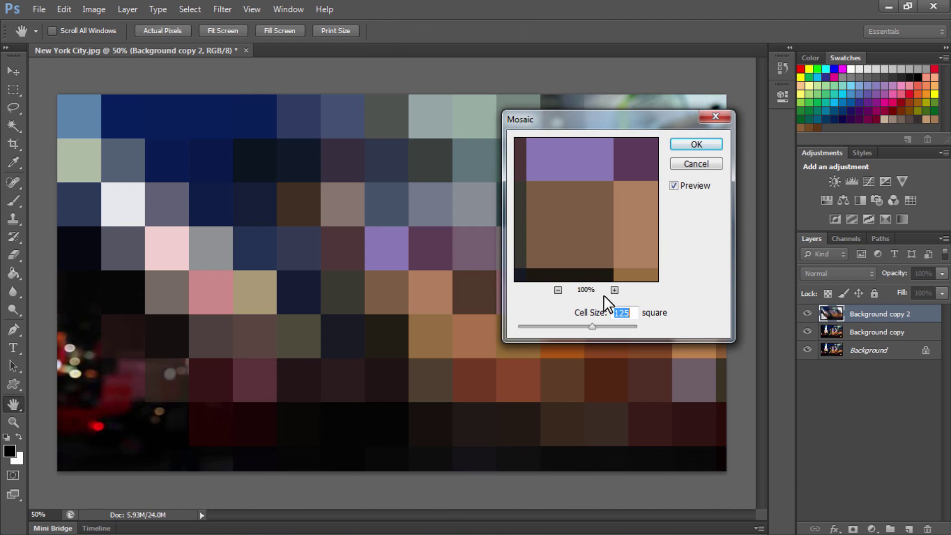
text(100)
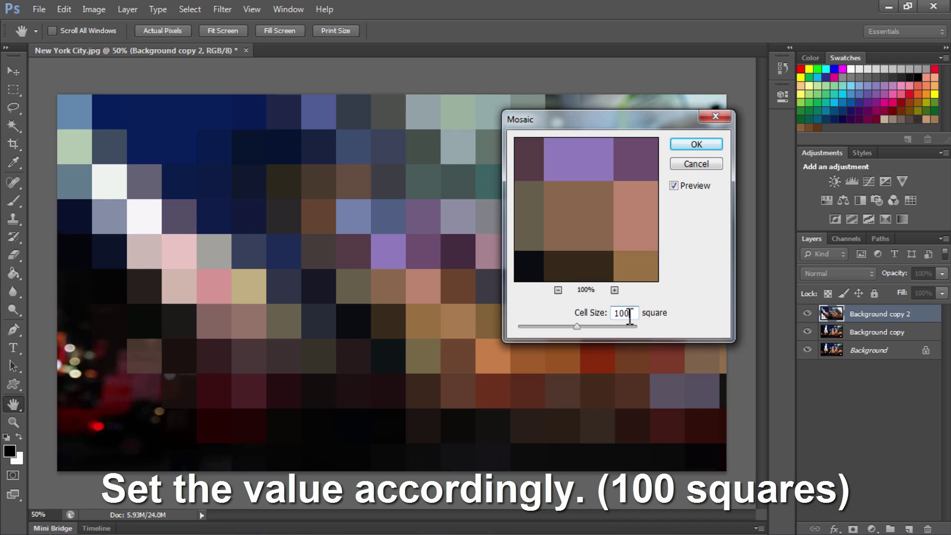
click(705, 296)
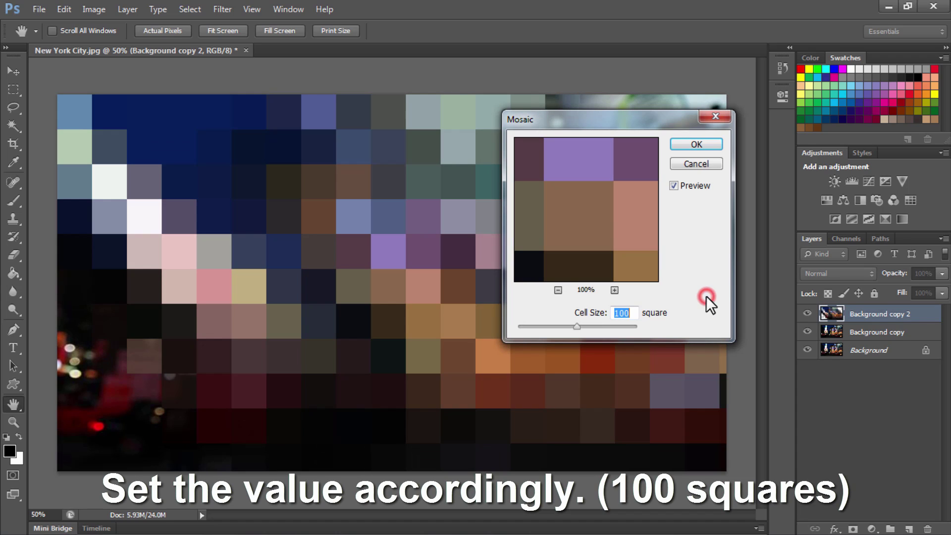
click(703, 147)
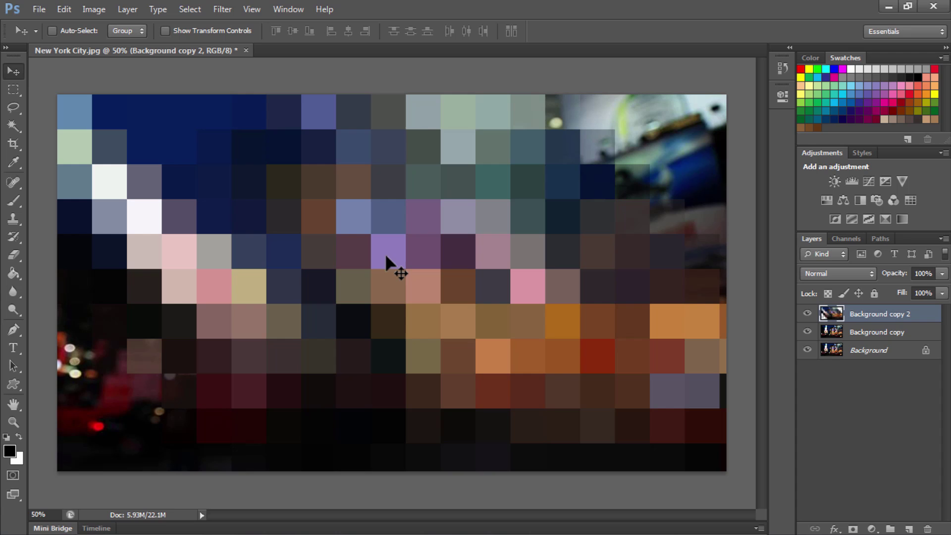
- Skew the mosaic layer back by -45° horizontally and drag its opacity down toward half
click(64, 11)
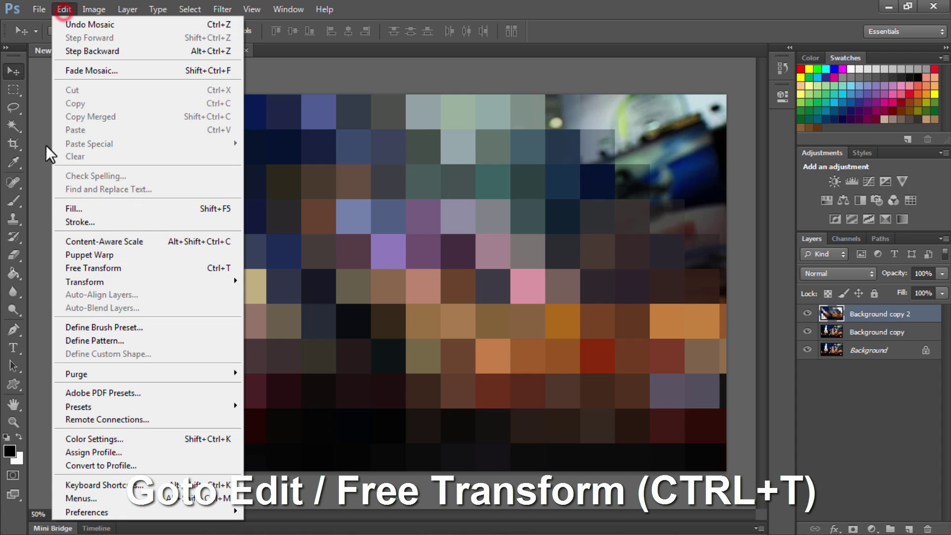
click(71, 267)
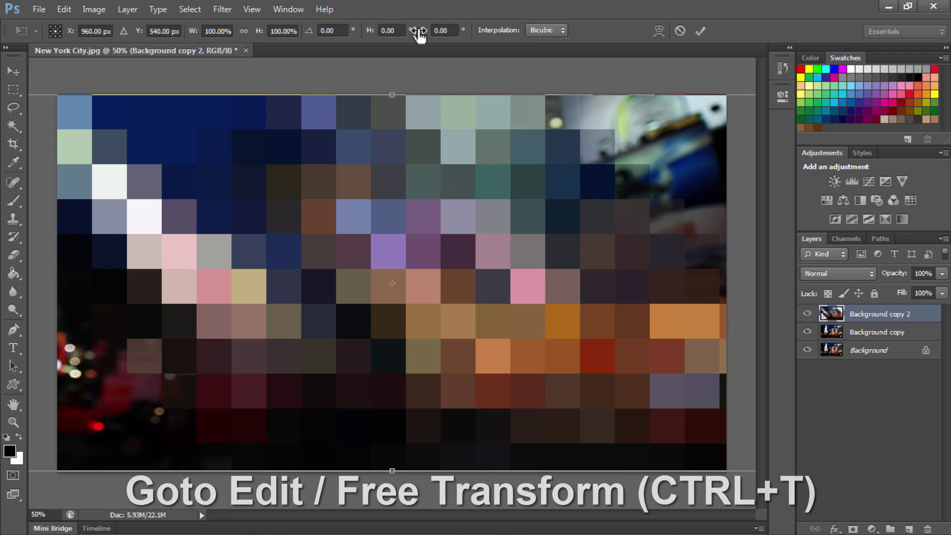
click(398, 29)
text(-)
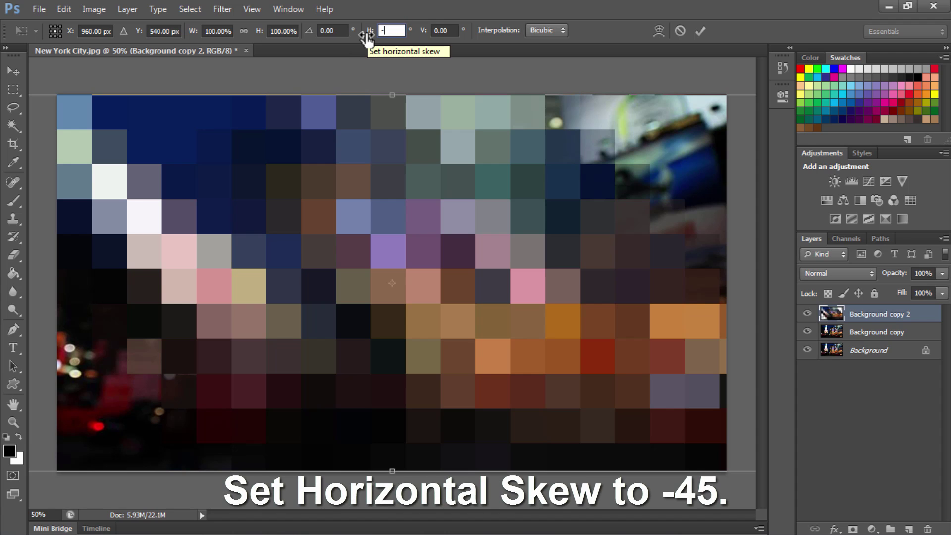
text(45)
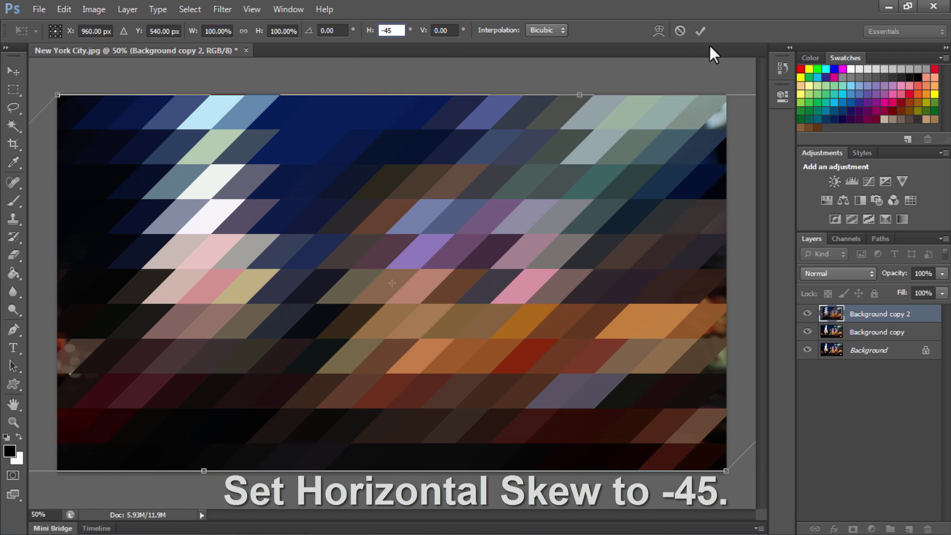
click(699, 31)
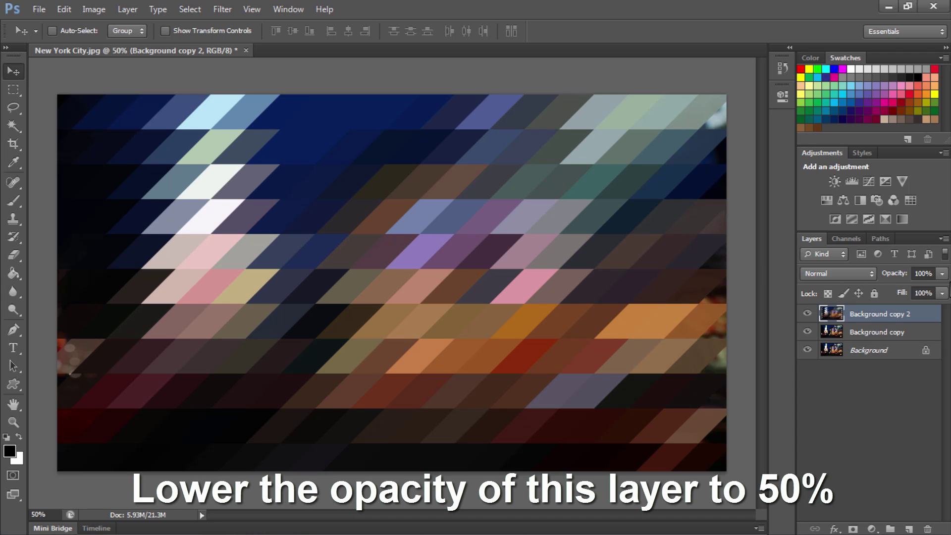
click(941, 273)
drag(899, 290, 904, 287)
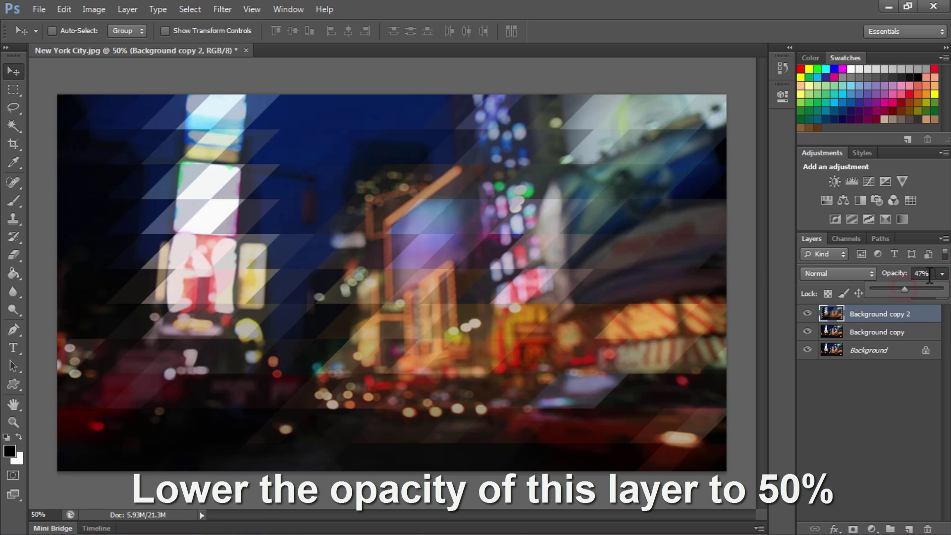
- Set the top layer to 50% opacity, then skew Background copy -45° horizontally
text(50)
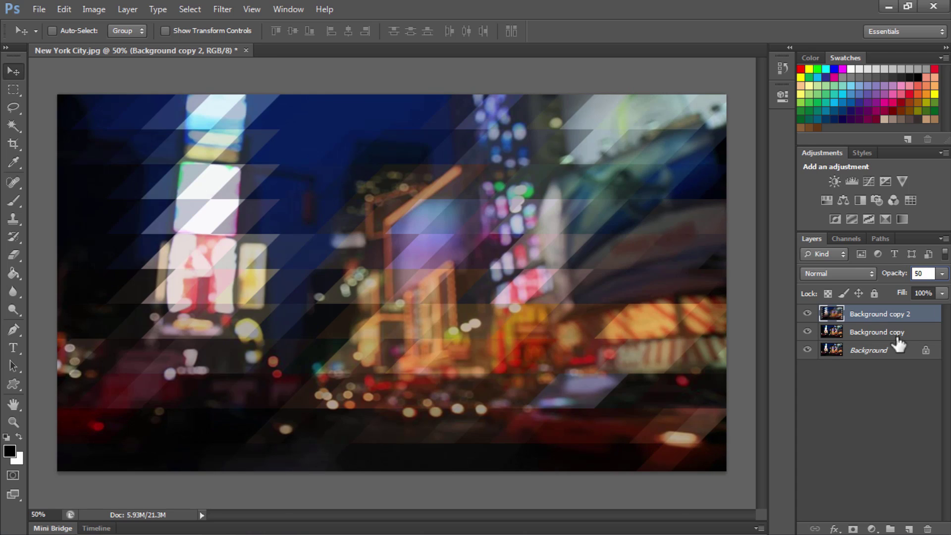
key(Return)
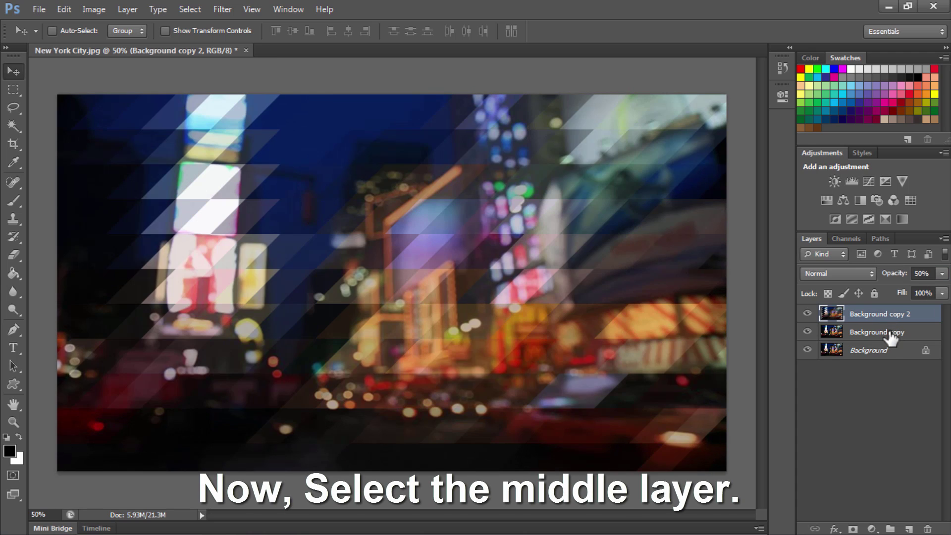
click(888, 336)
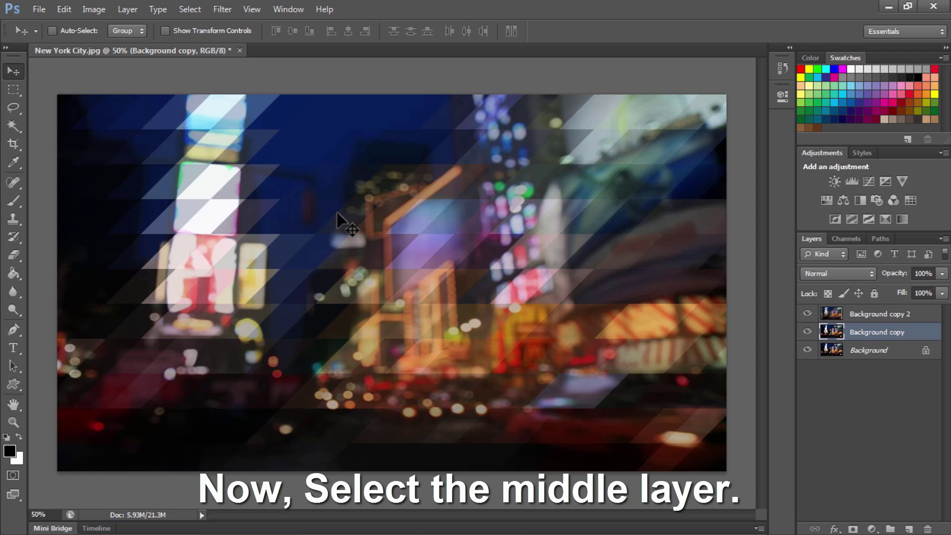
click(59, 8)
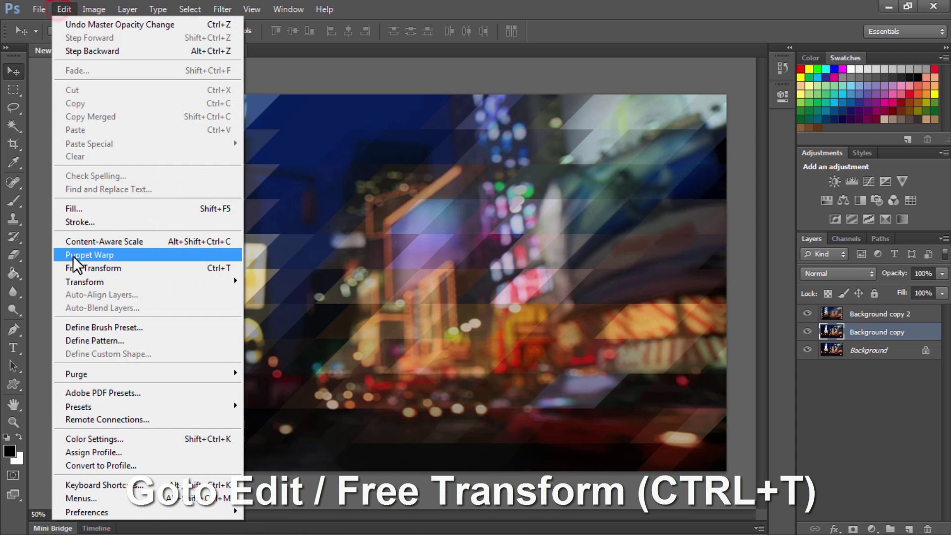
click(83, 265)
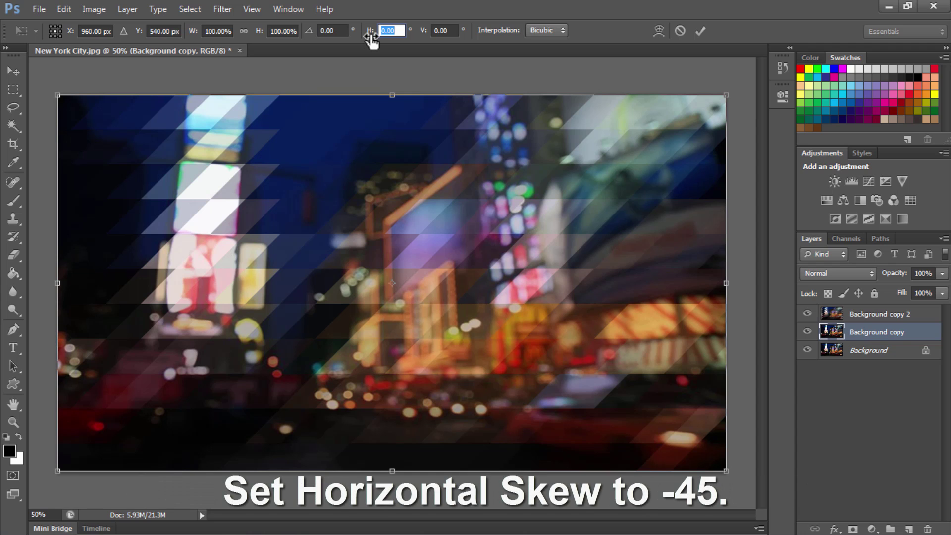
text(45)
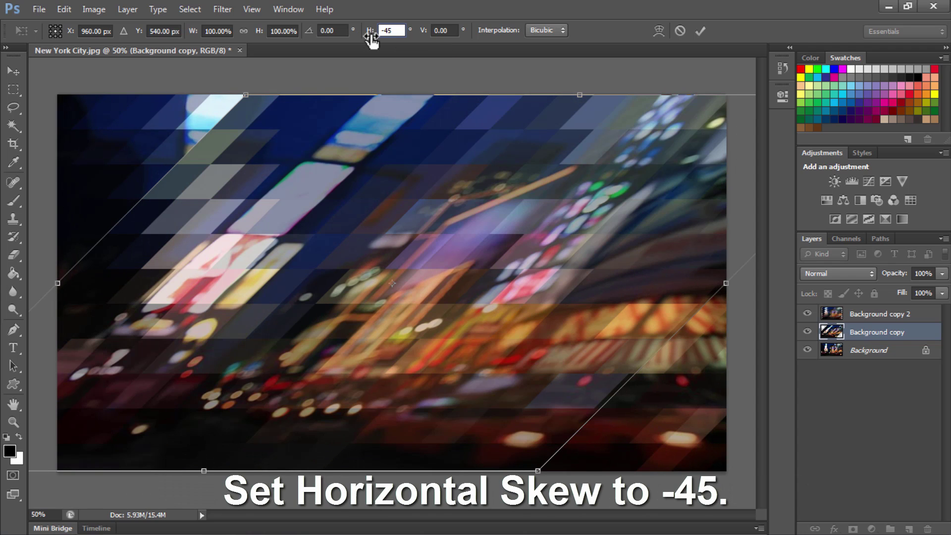
click(699, 30)
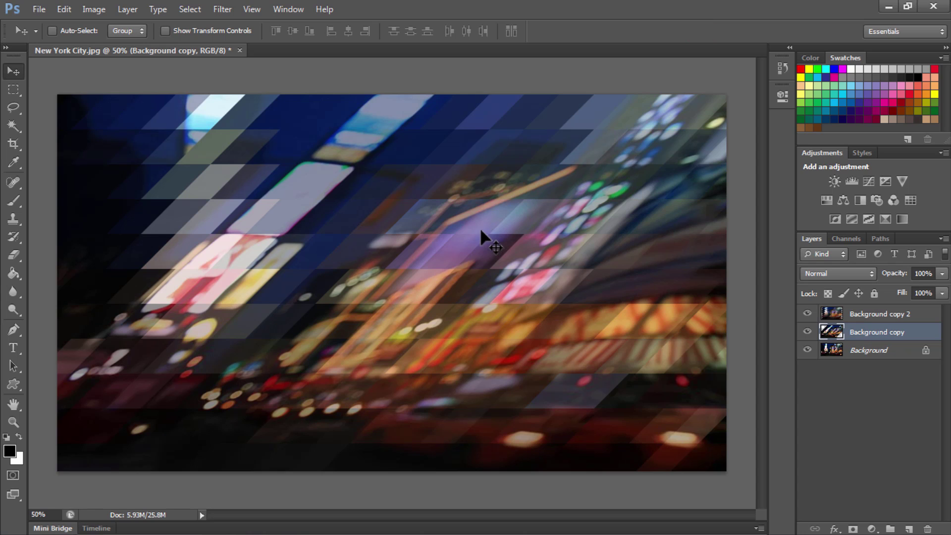
- Choose the Pixelate > Mosaic filter for Background copy
click(222, 9)
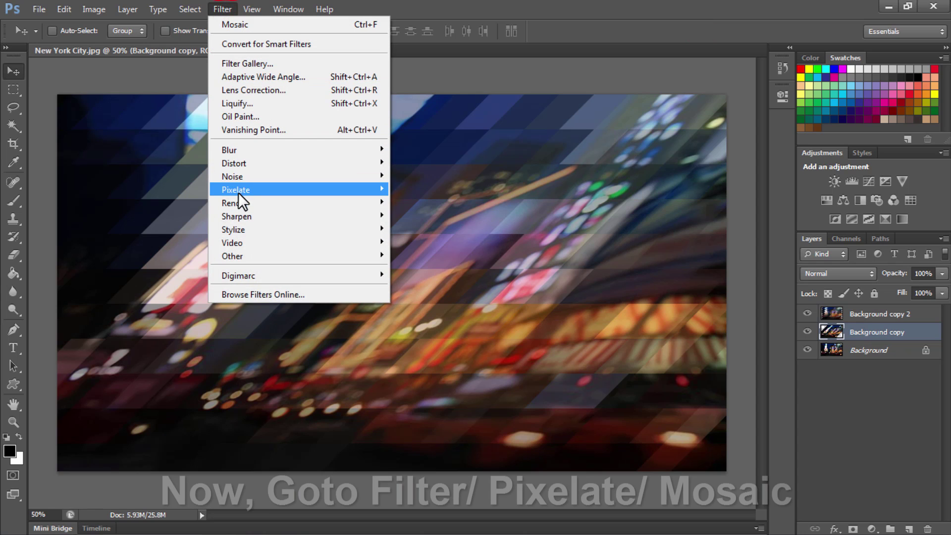
mouse_move(239, 190)
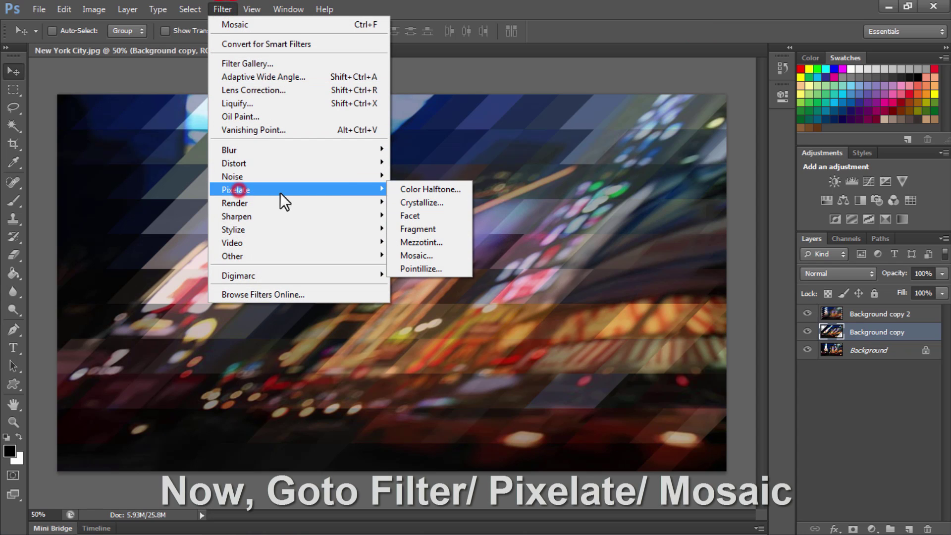
click(411, 255)
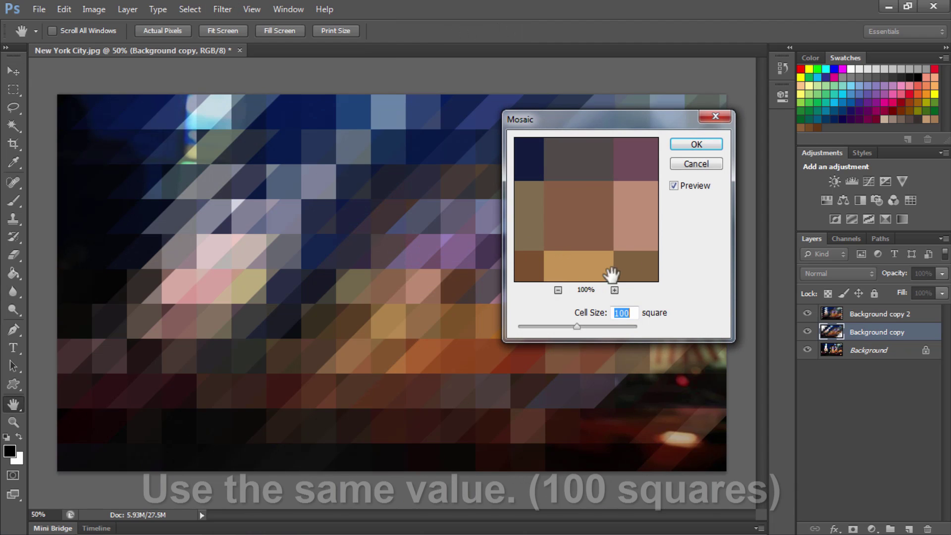
- Apply the 100-square mosaic to Background copy and skew it 45° into diamonds
click(696, 144)
key(v)
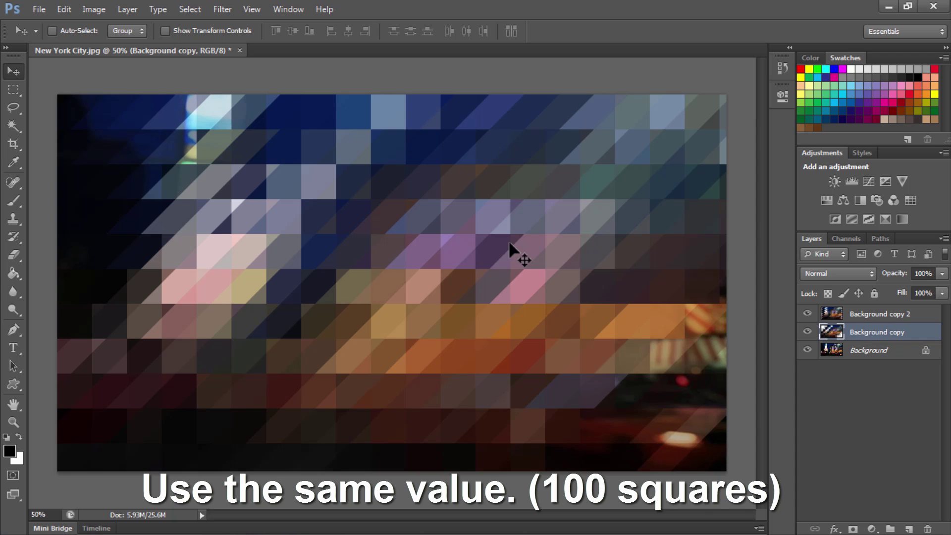
click(65, 9)
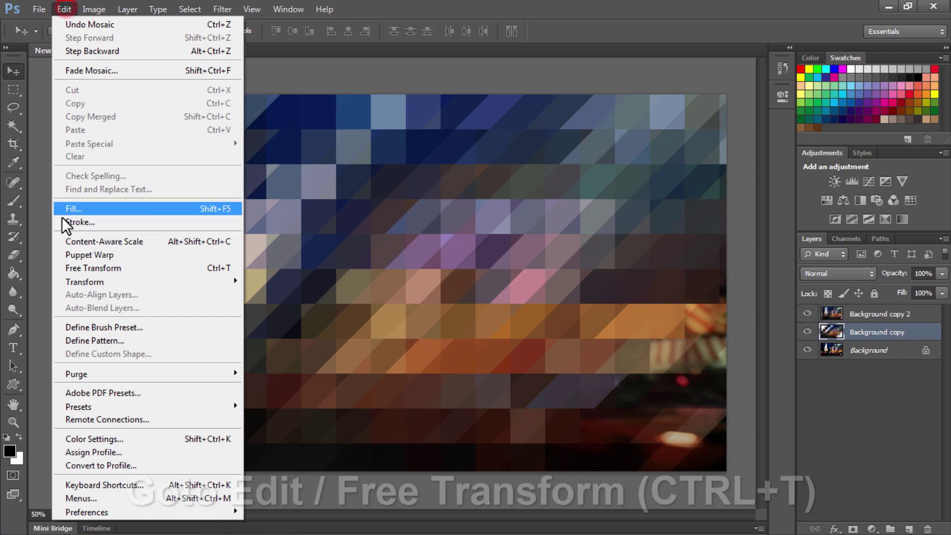
click(84, 267)
click(400, 33)
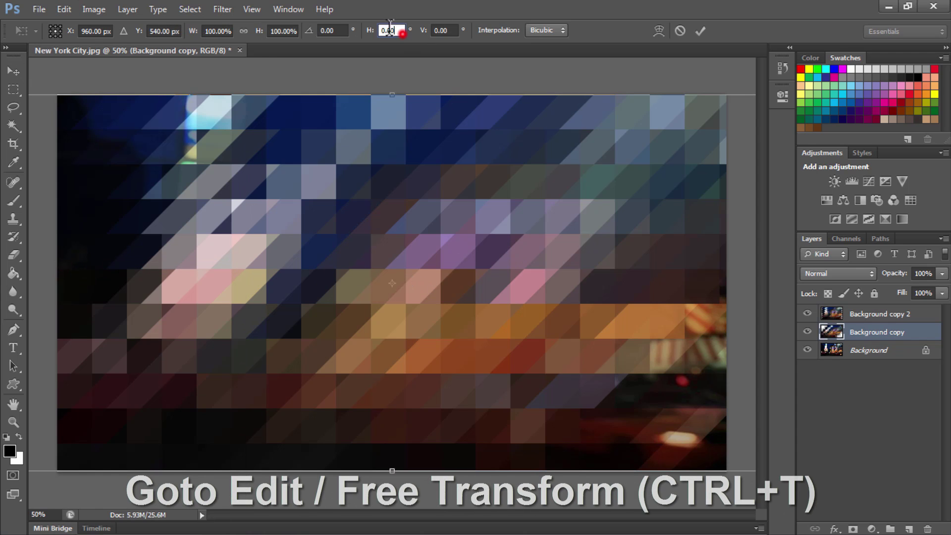
text(45)
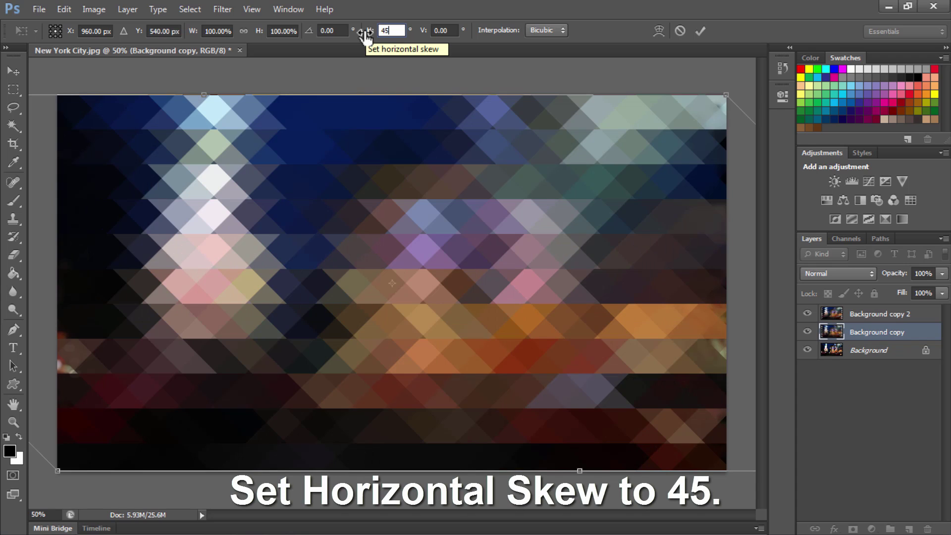
click(699, 31)
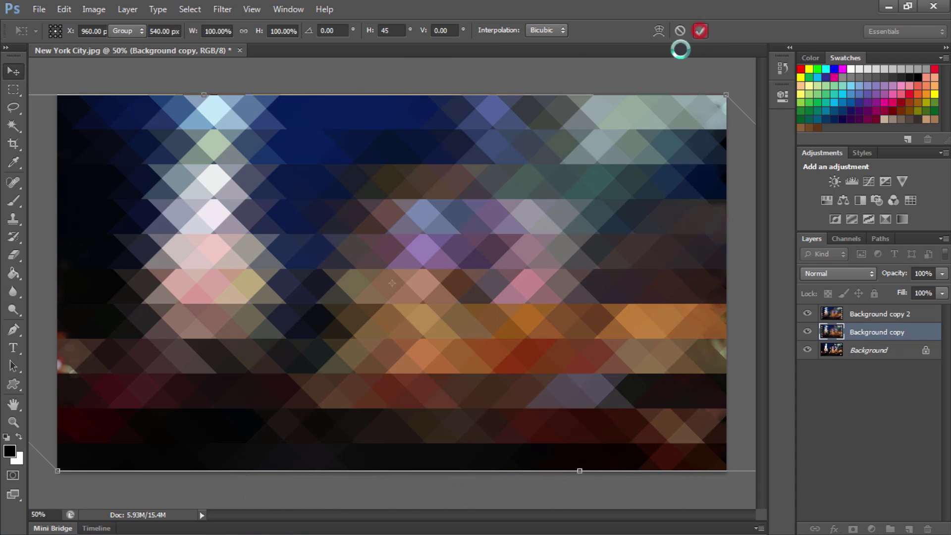
- Zoom to 200%, nudge the mosaic layer left twice to align the triangles, then fit on screen
key(z)
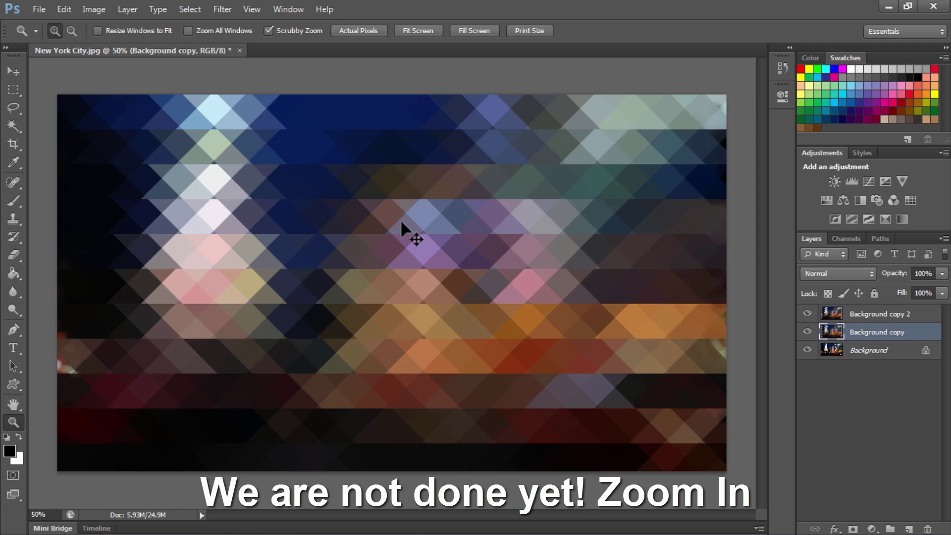
click(401, 220)
click(401, 222)
key(v)
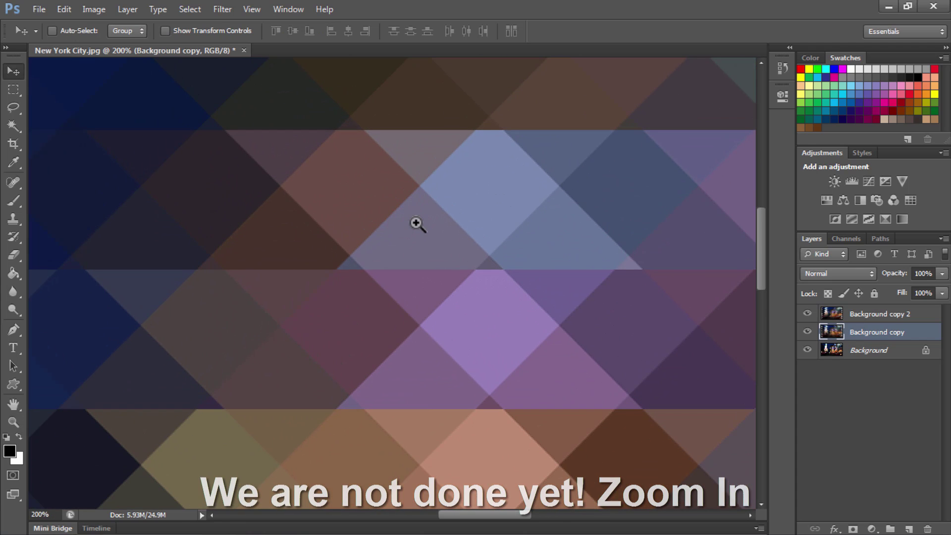
key(Left)
key(Left)
key(Left)
key(Left)
key(Left)
key(Left)
key(Left)
key(Left)
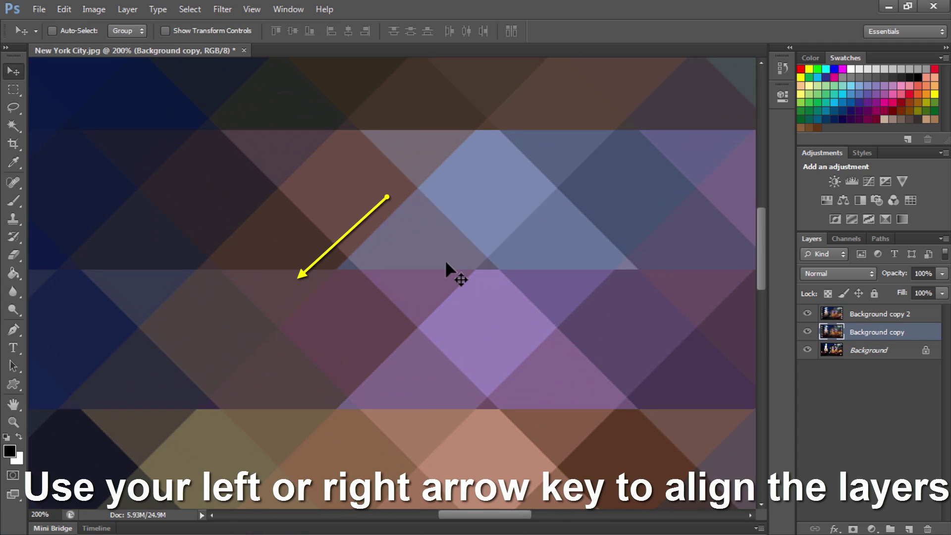
key(Left)
key(Left)
key(Left)
key(Left)
key(Left)
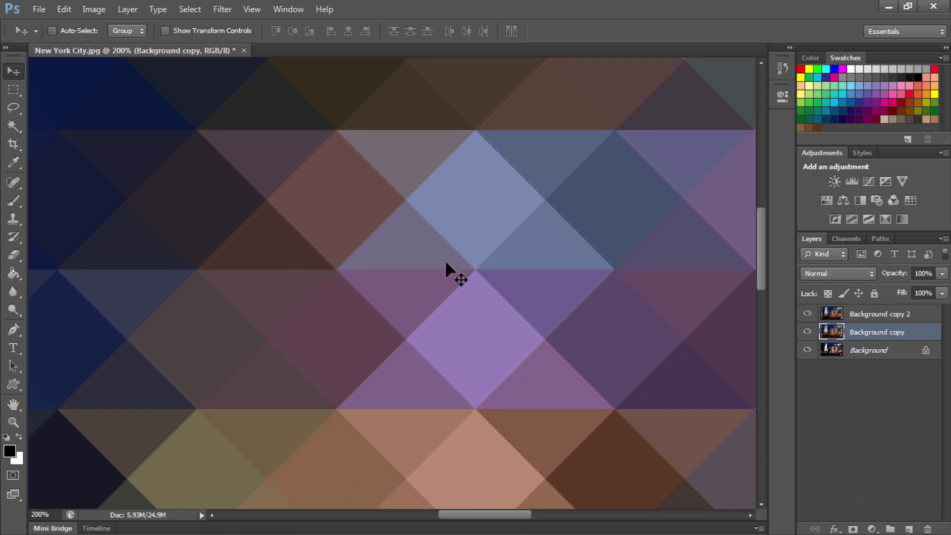
click(15, 421)
right_click(504, 213)
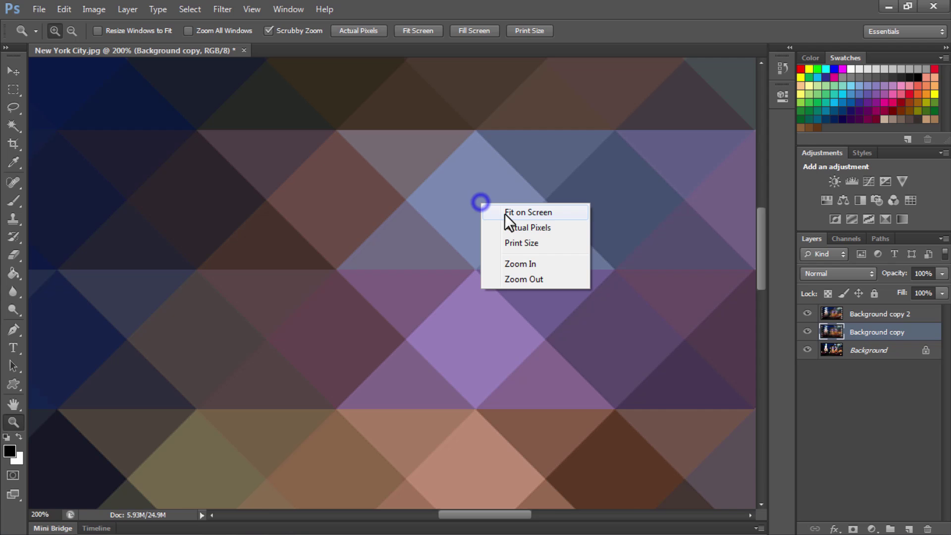
click(506, 216)
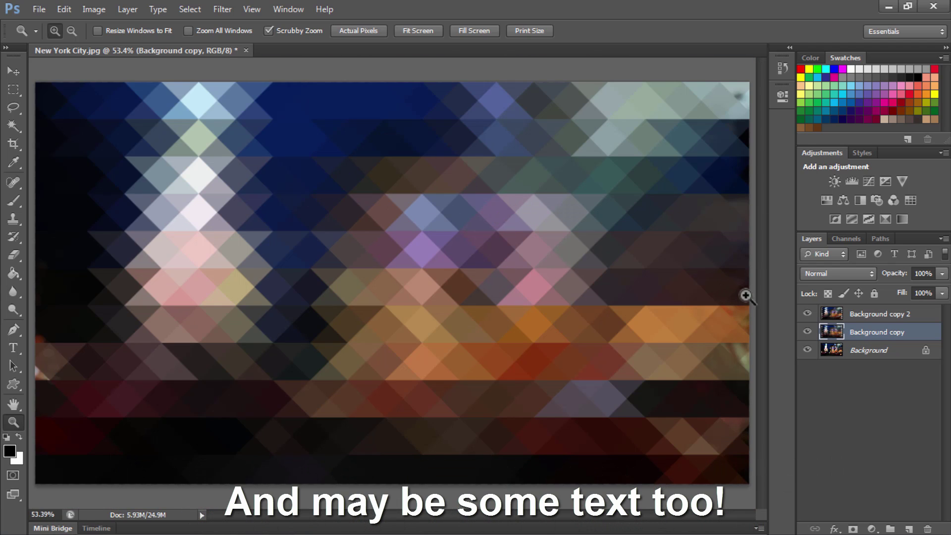
- Add Layer 1 above Background copy 2 and fill it with orange #f7941d
click(881, 320)
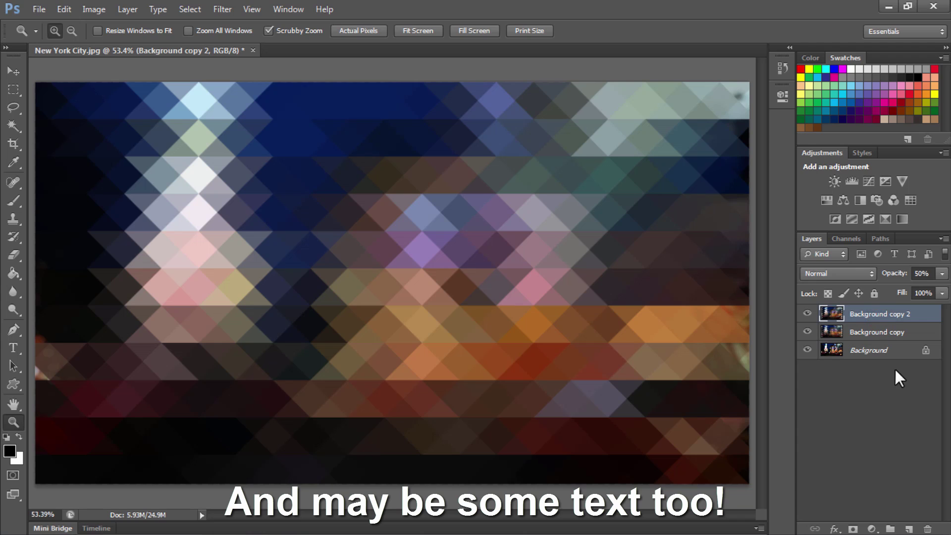
click(909, 529)
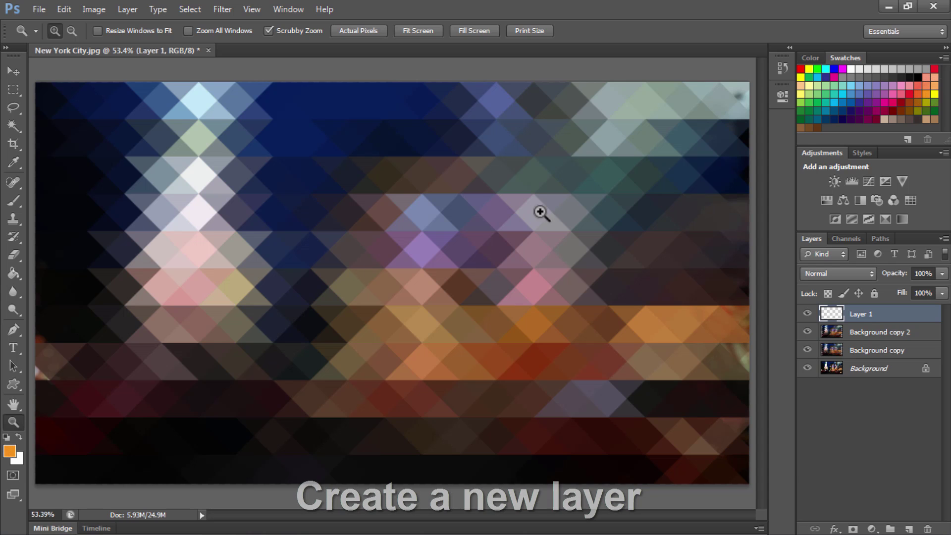
click(10, 450)
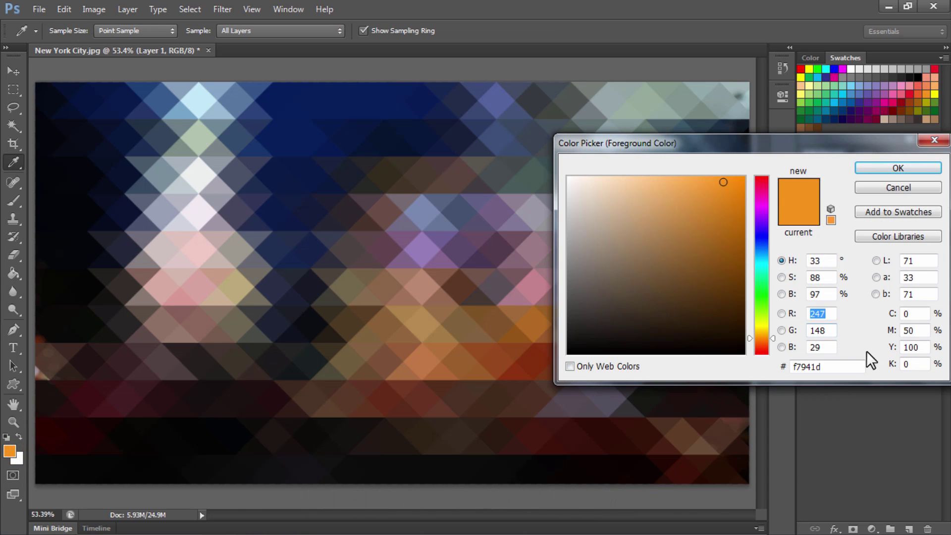
double_click(839, 365)
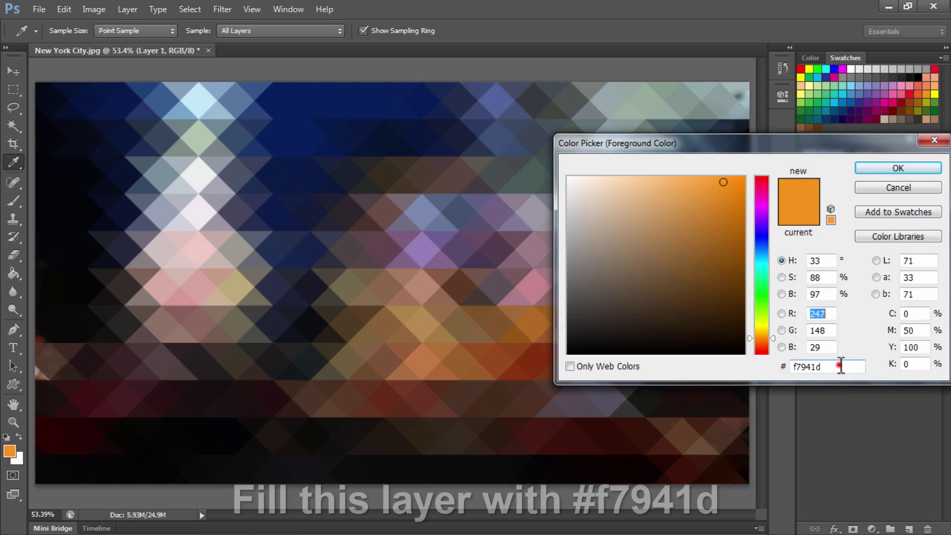
click(884, 169)
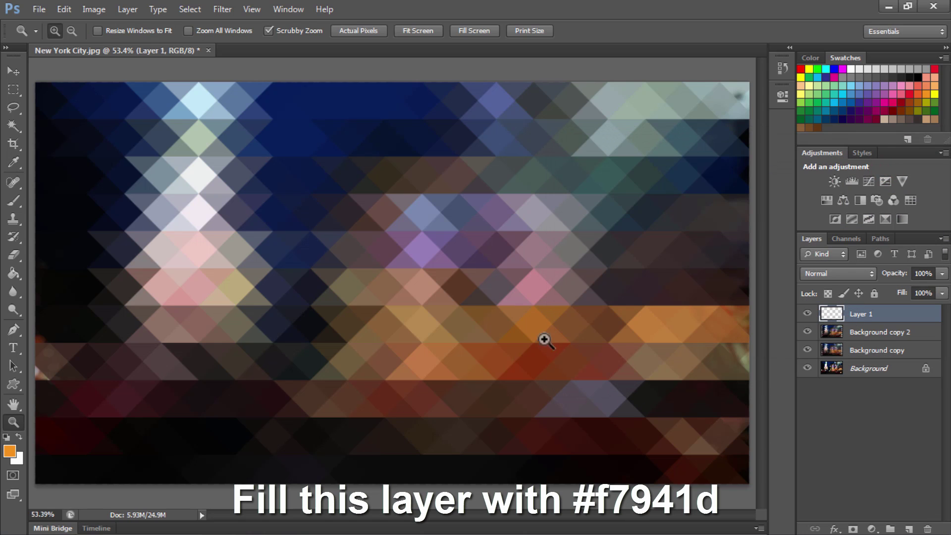
click(11, 273)
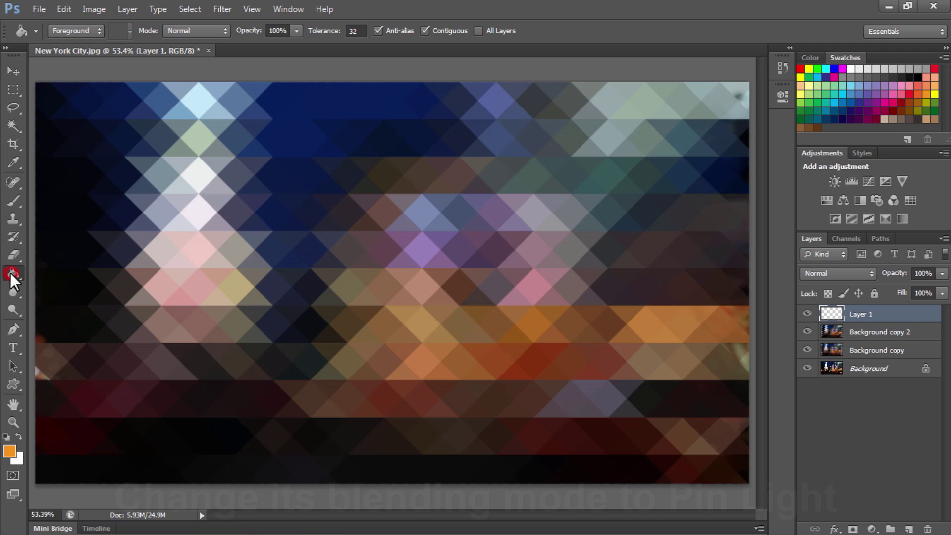
click(370, 242)
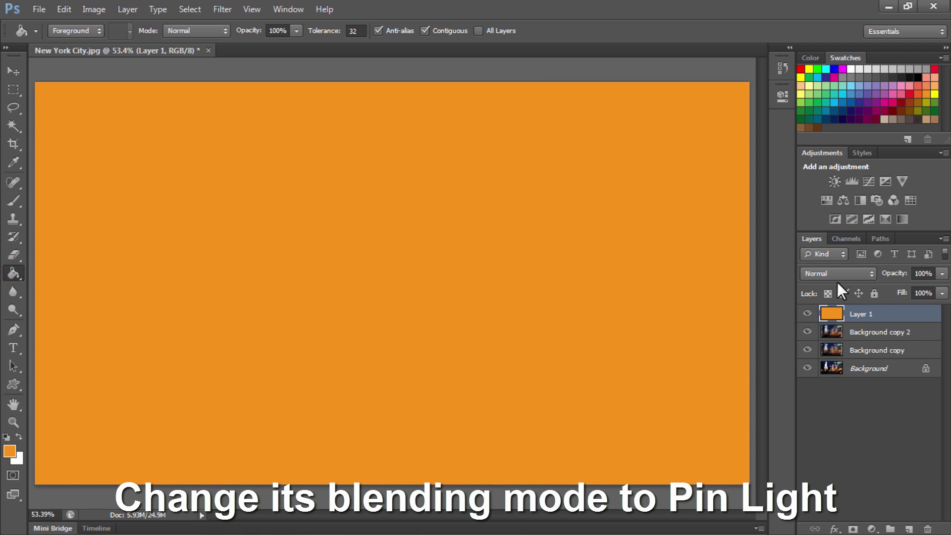
- Set Layer 1 to Pin Light blending at 20% opacity and check the tint
click(850, 273)
click(830, 228)
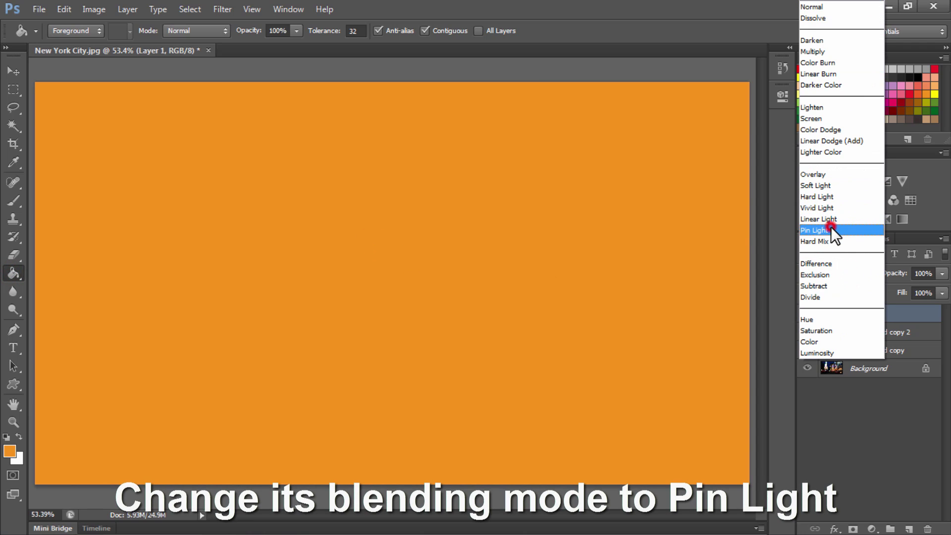
click(942, 273)
drag(942, 287, 887, 286)
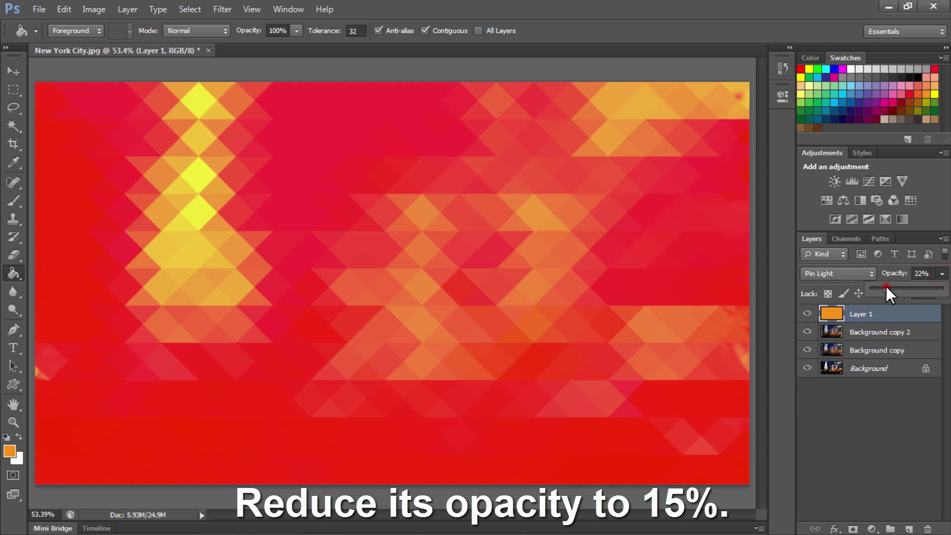
click(923, 273)
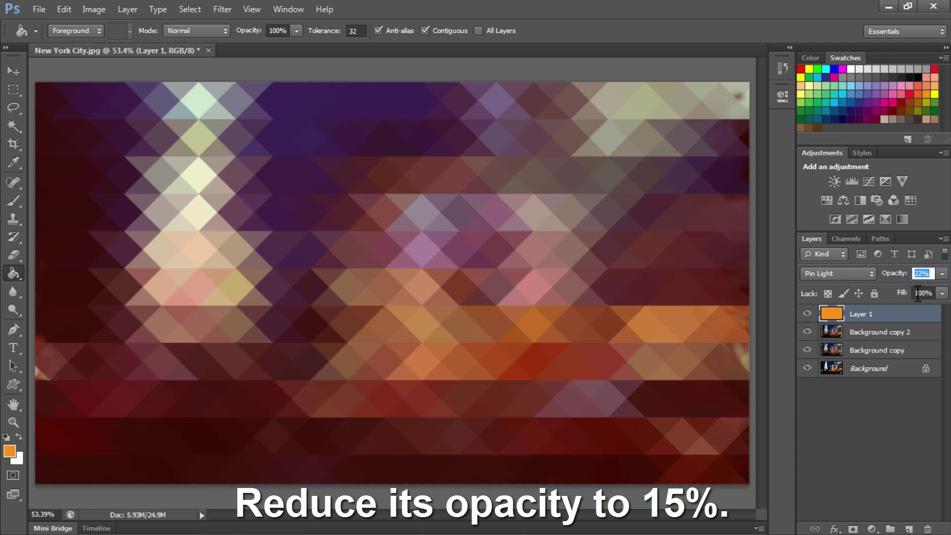
text(20)
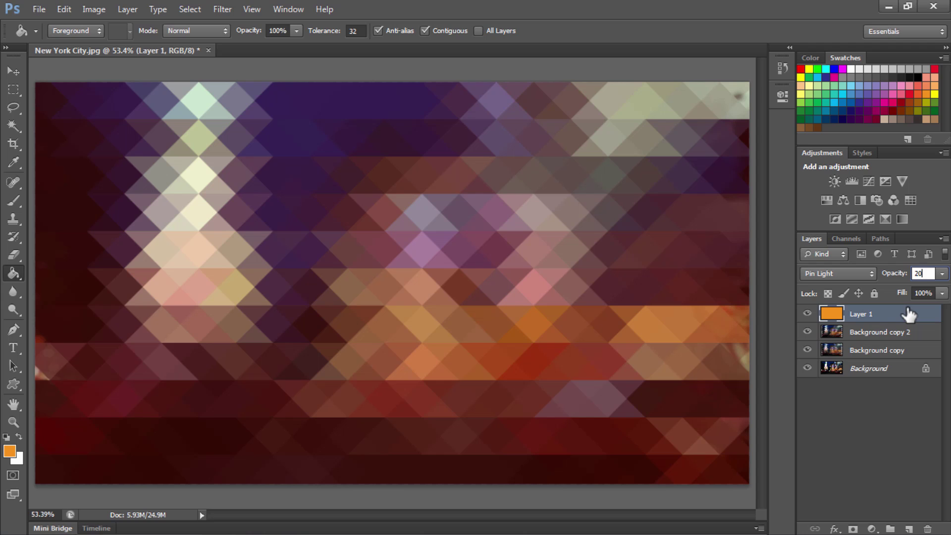
click(808, 313)
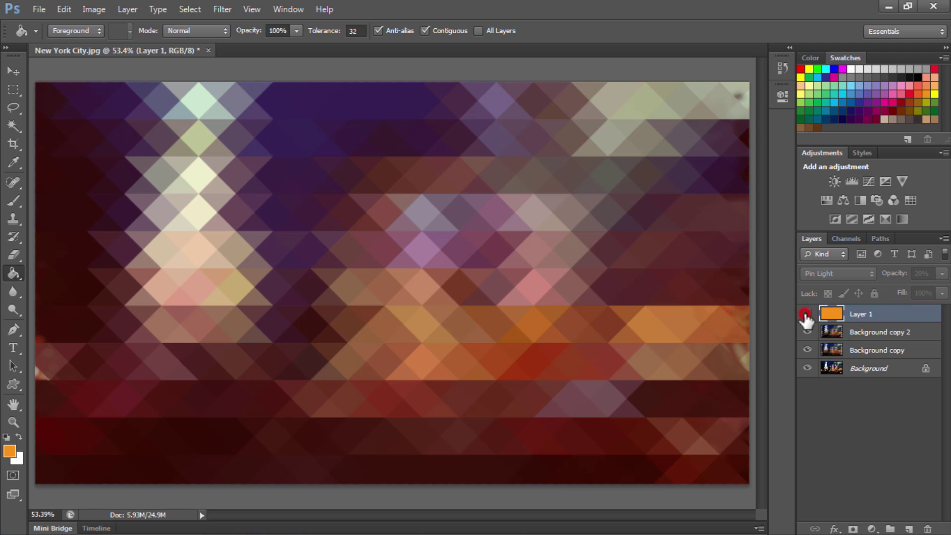
click(808, 313)
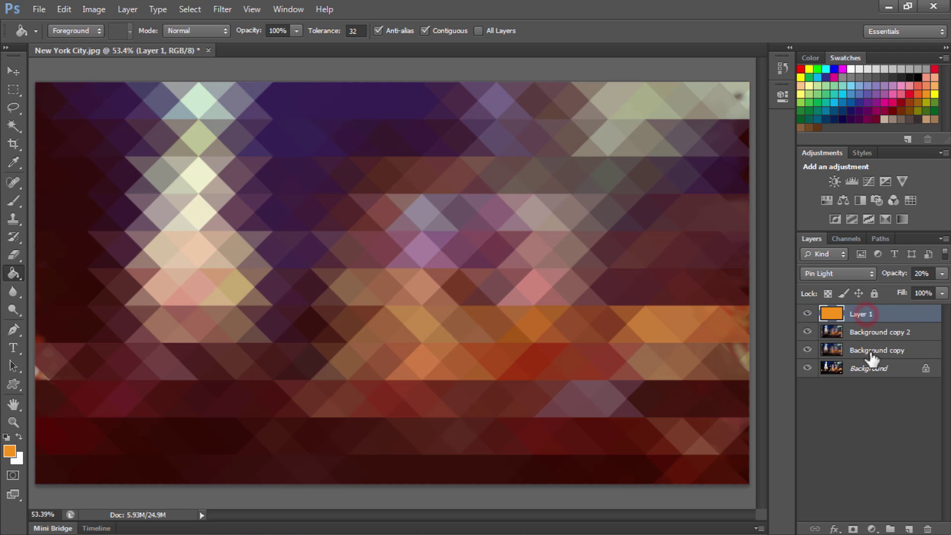
- Add Layer 2 and fill it with blue #0072bc
click(909, 527)
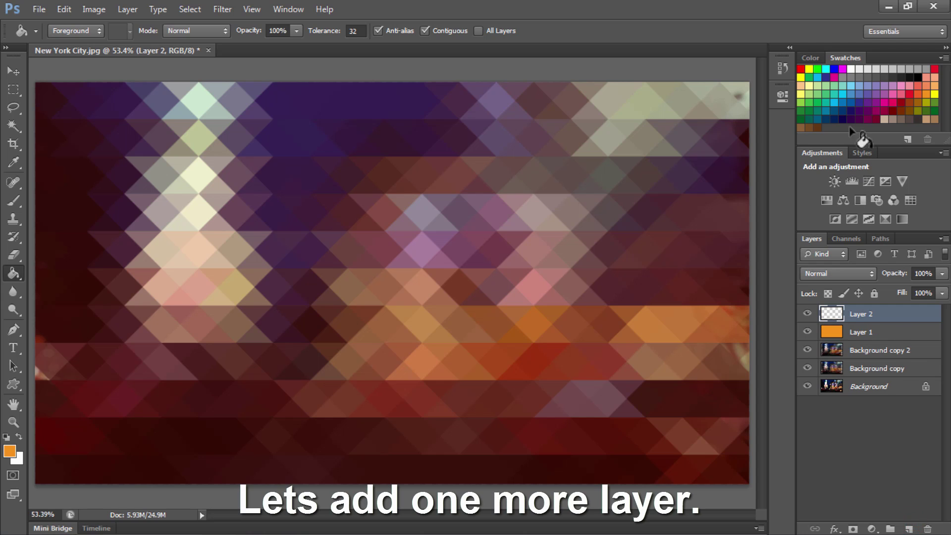
click(842, 101)
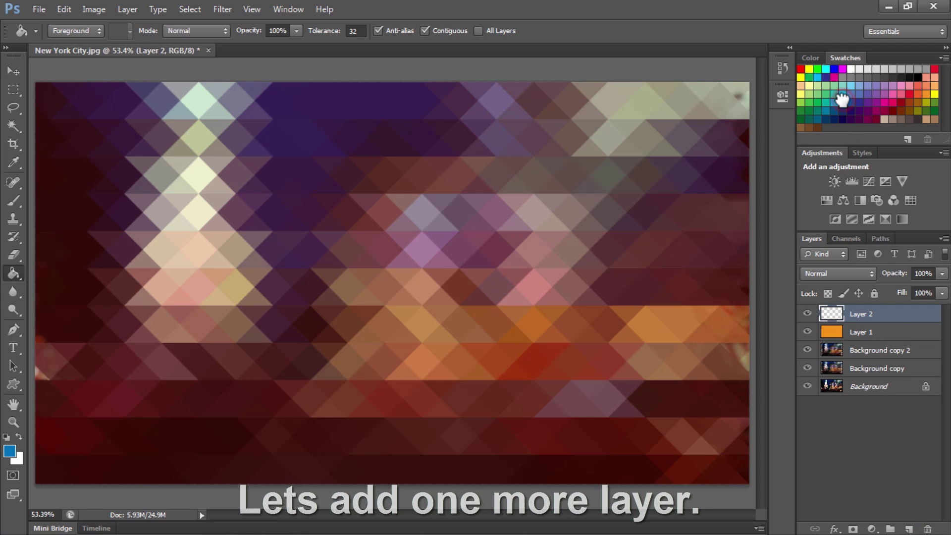
click(10, 451)
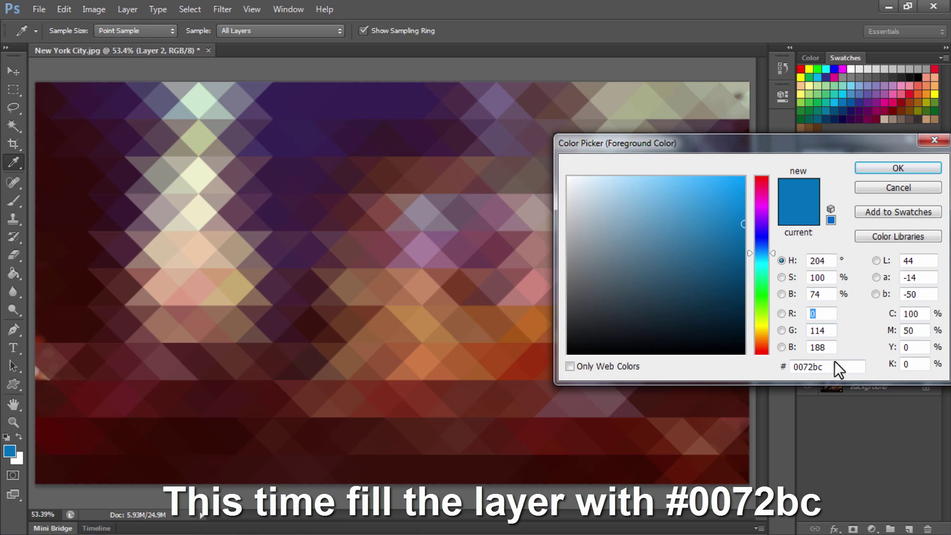
drag(835, 361, 783, 357)
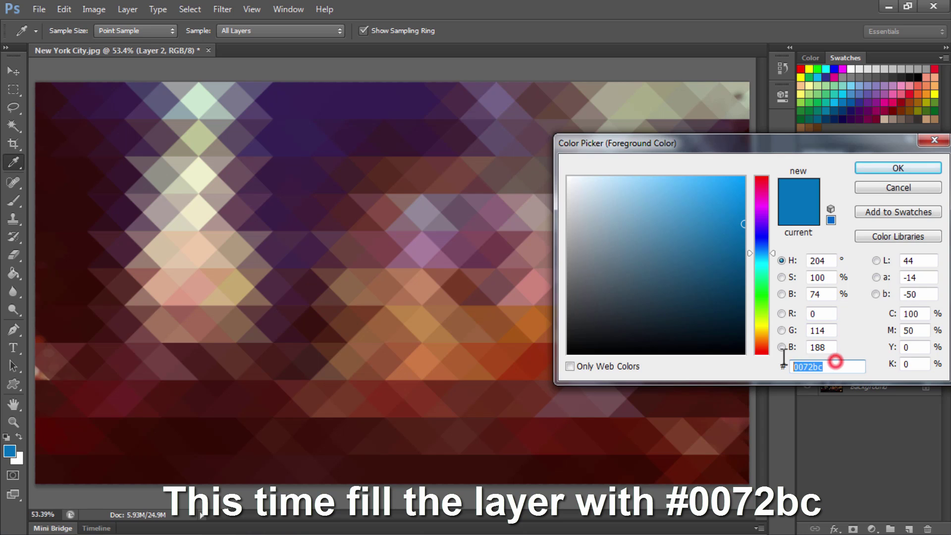
click(877, 166)
key(g)
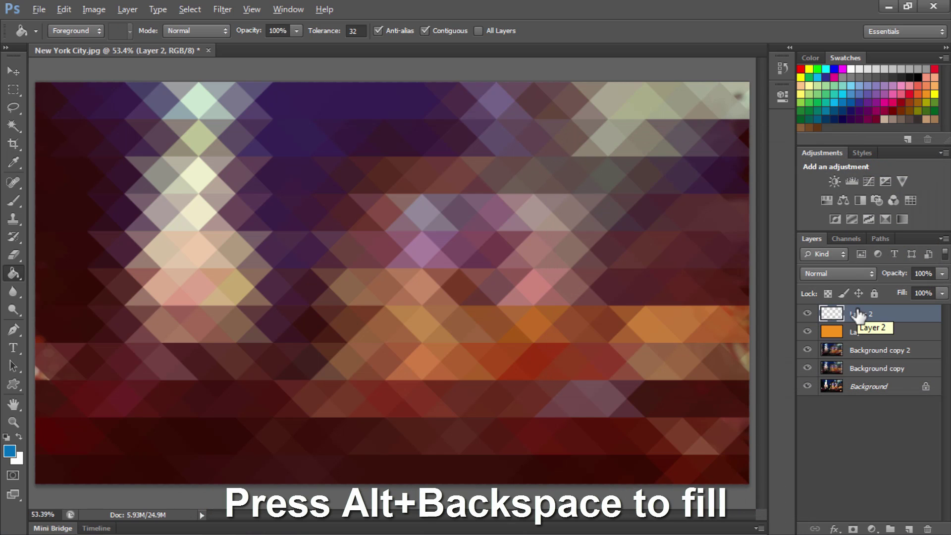
key(alt+BackSpace)
- Set Layer 2 to Pin Light blending at 15% opacity
click(861, 278)
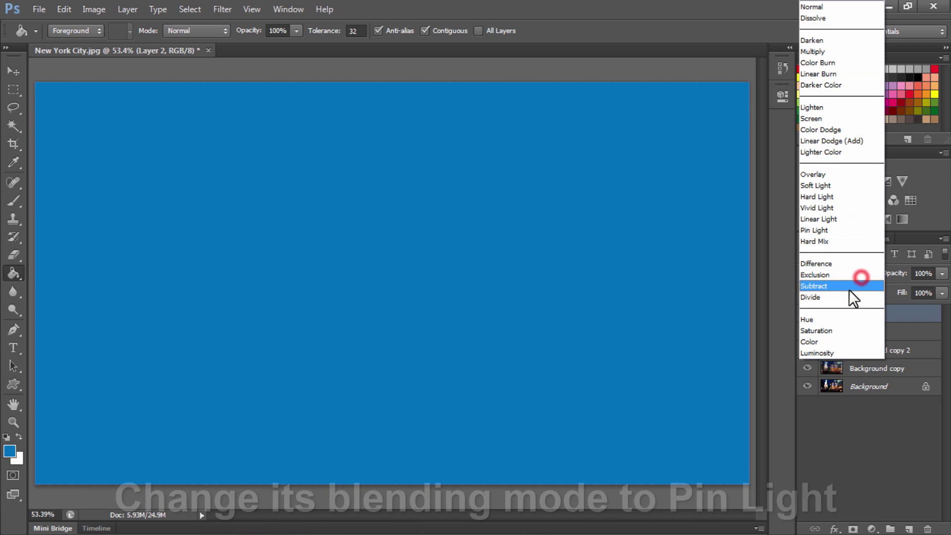
click(815, 231)
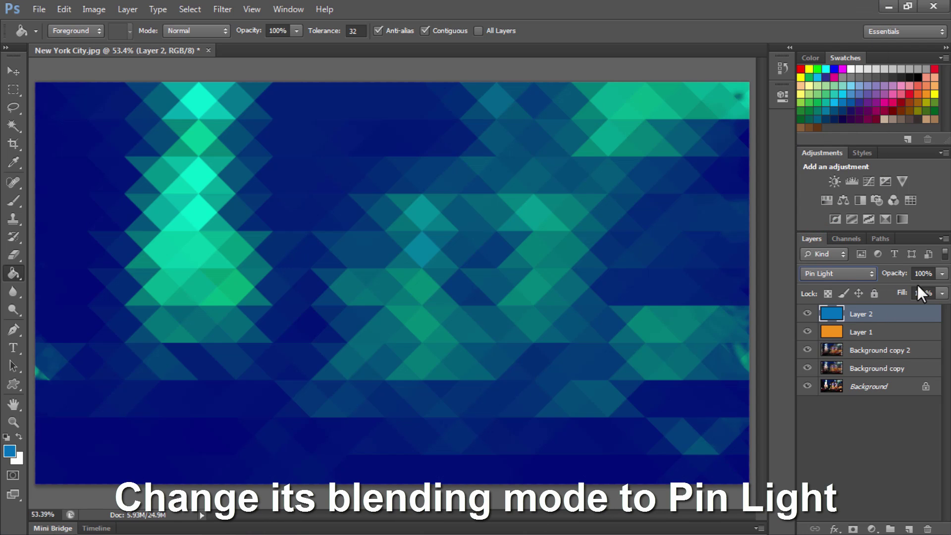
click(942, 273)
drag(940, 288, 880, 287)
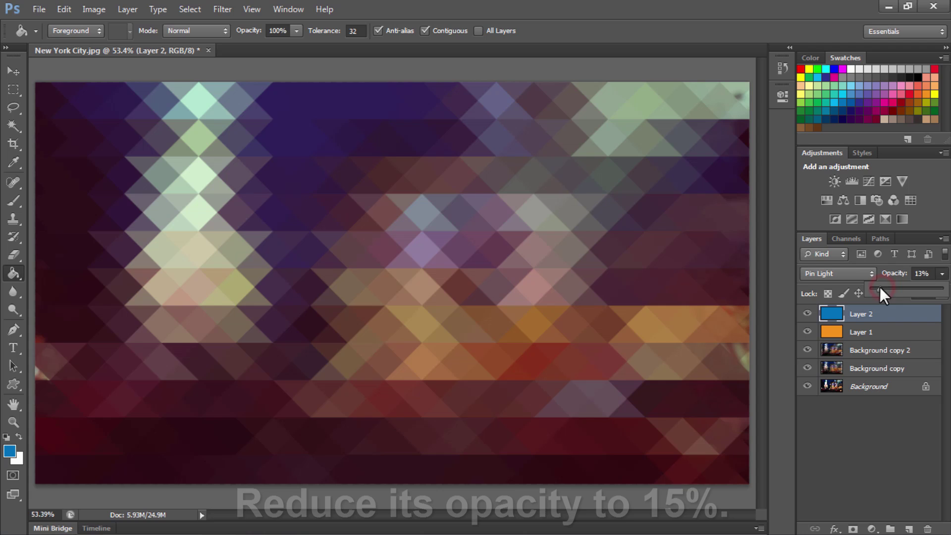
click(931, 272)
text(15)
key(Return)
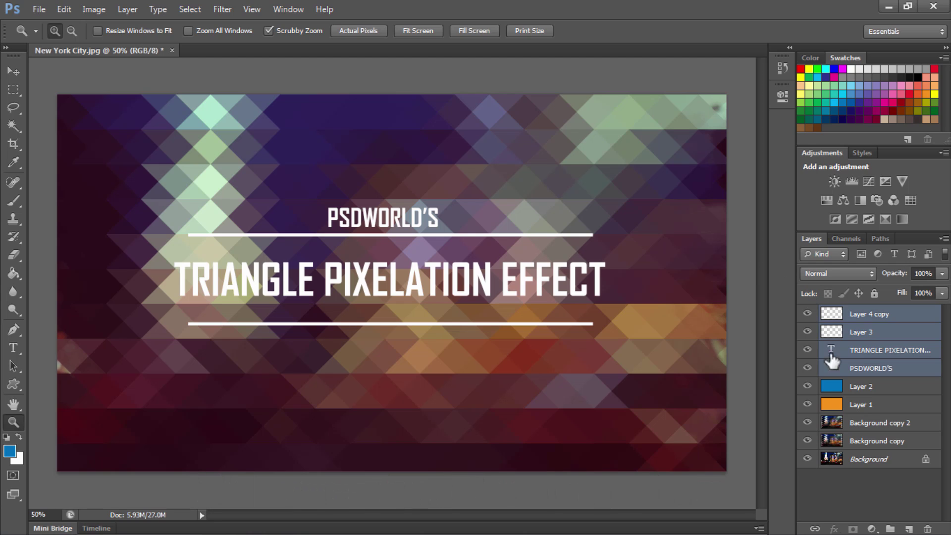
- Select Layer 2, then the Layer 4 copy line layer in the Layers panel
click(884, 381)
click(876, 316)
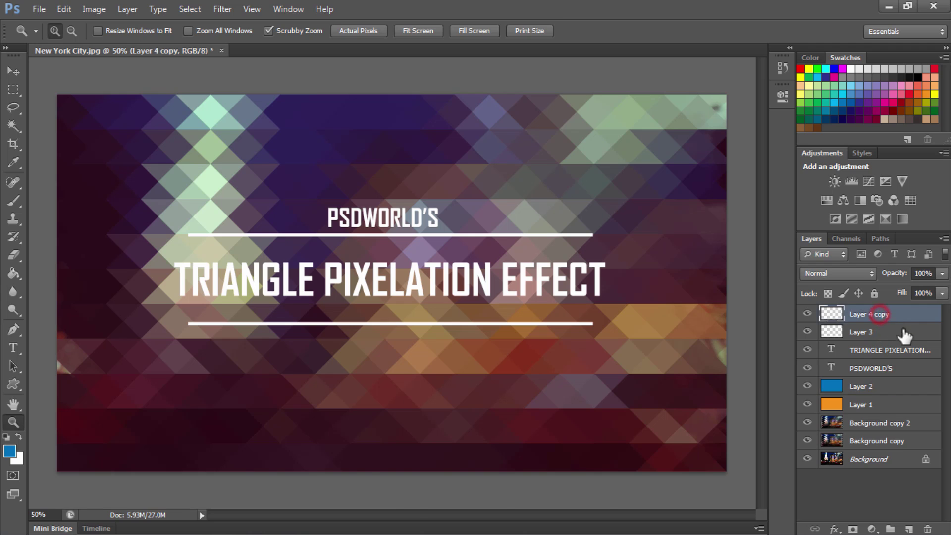